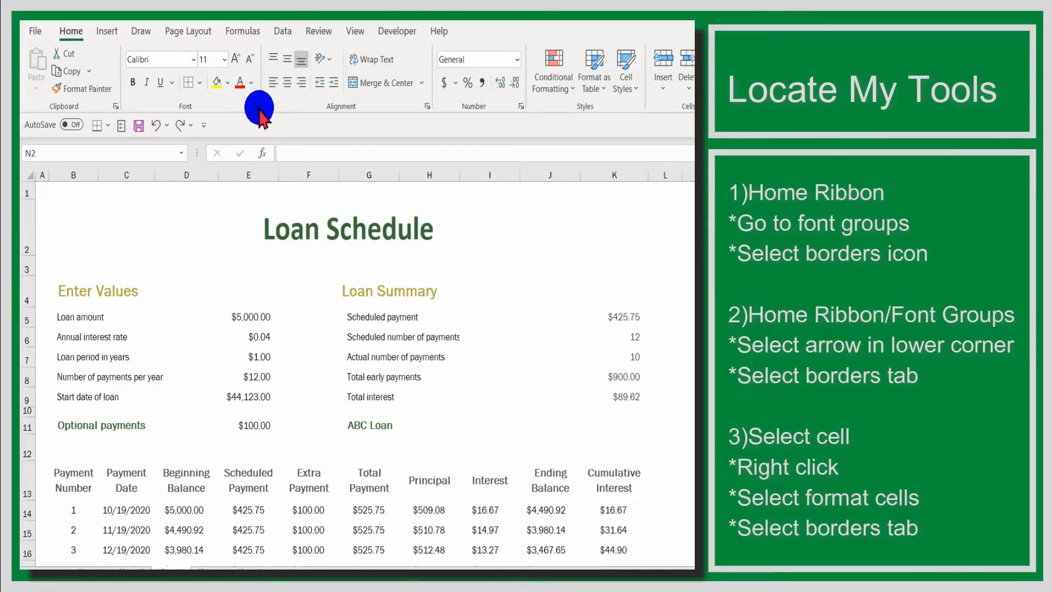
# Open the Format Cells dialog, examine its border options and close it without changing anything.
pyautogui.click(256, 107)
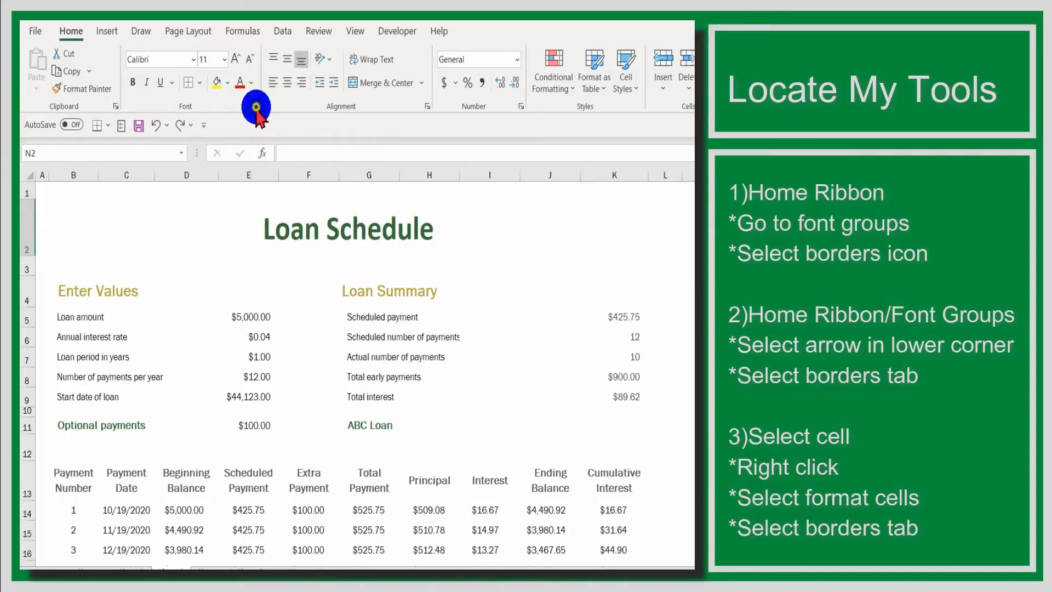
pyautogui.click(256, 108)
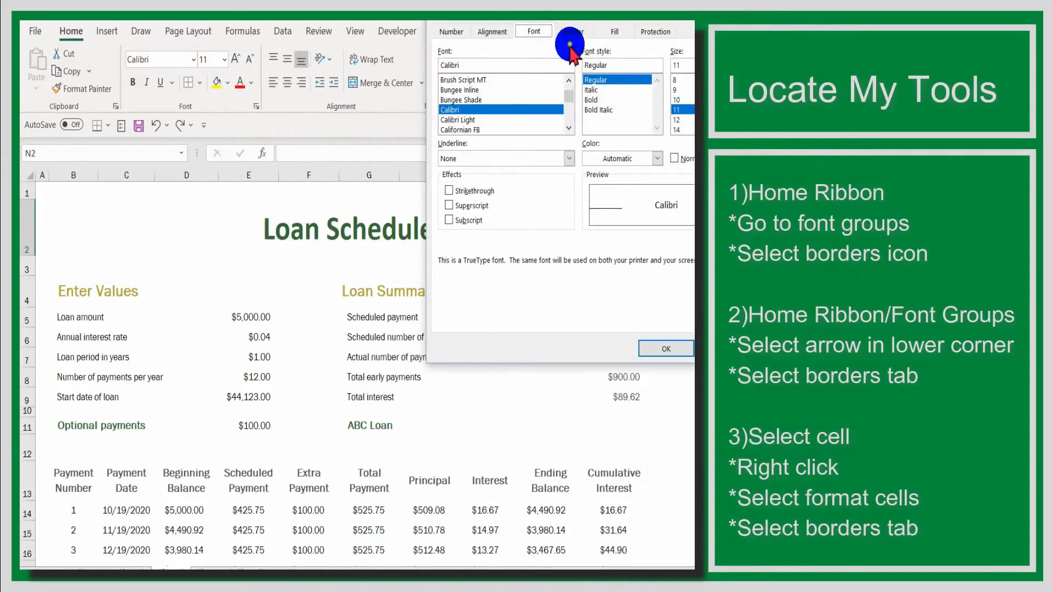
pyautogui.moveTo(692, 3); pyautogui.dragTo(606, 90)
pyautogui.click(487, 119)
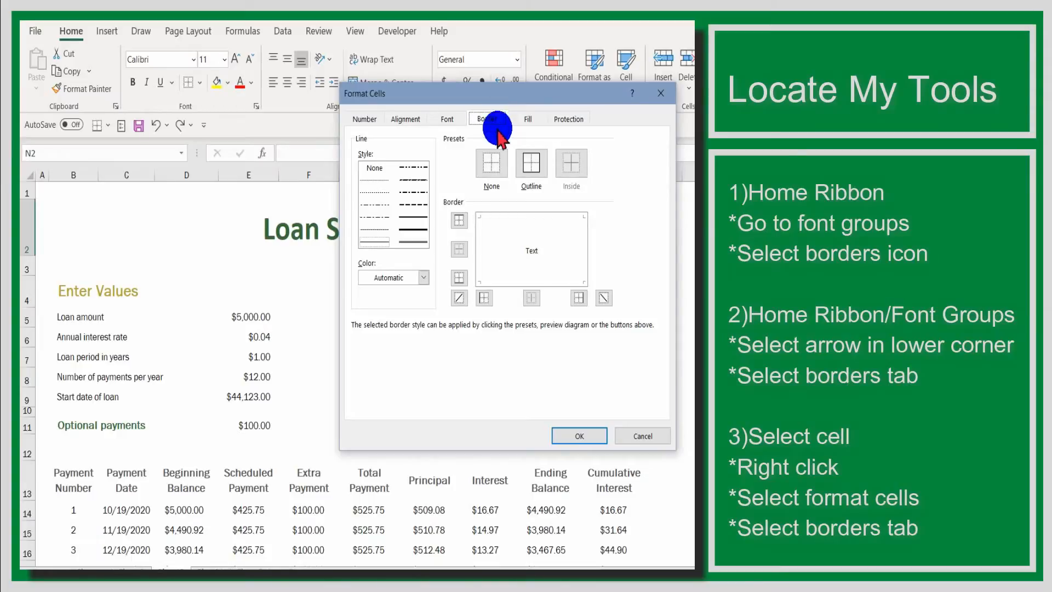
pyautogui.click(573, 436)
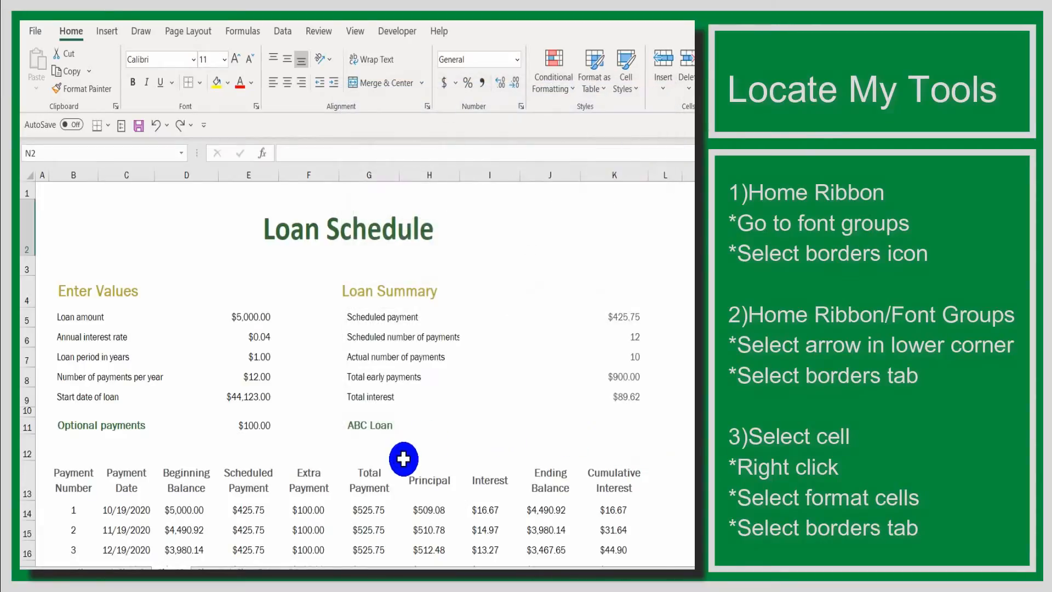
# Open the Format Cells dialog for cell K17 in the Cumulative Interest column and reposition it over the sheet.
pyautogui.scroll(-2, 361, 461)
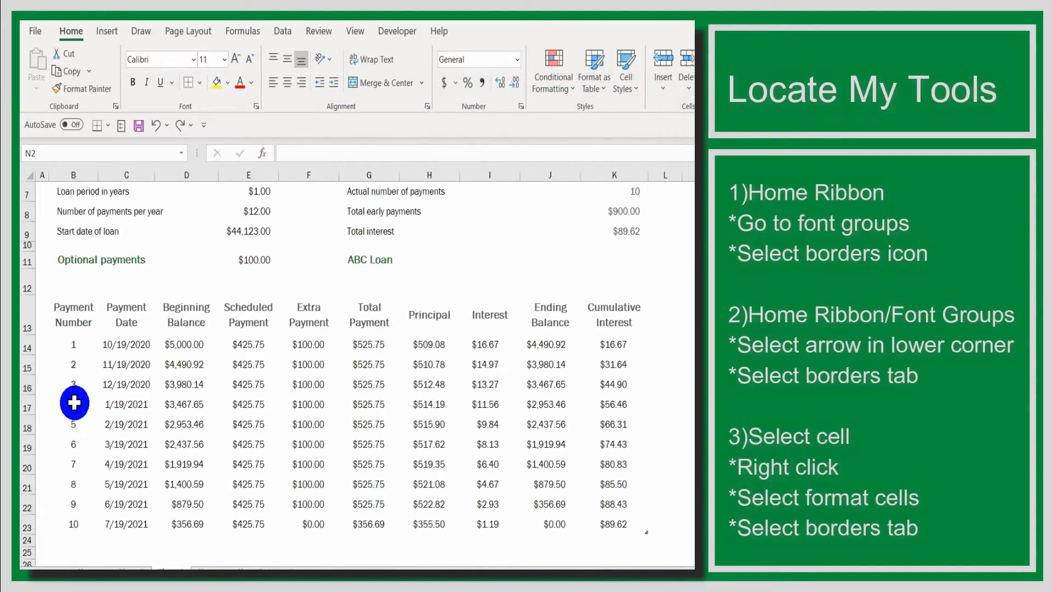
pyautogui.click(617, 426)
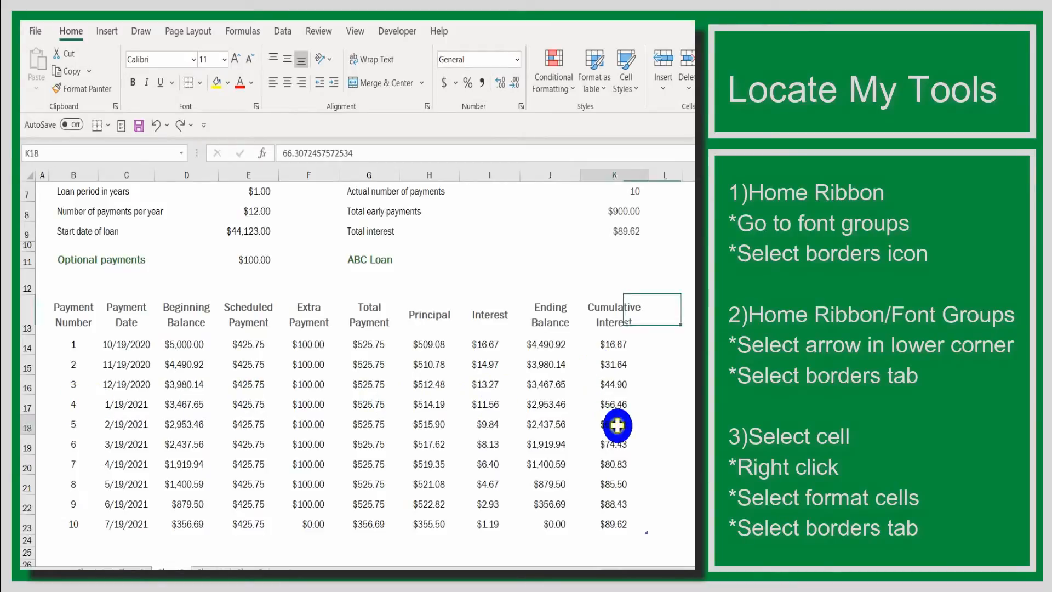
pyautogui.click(616, 405)
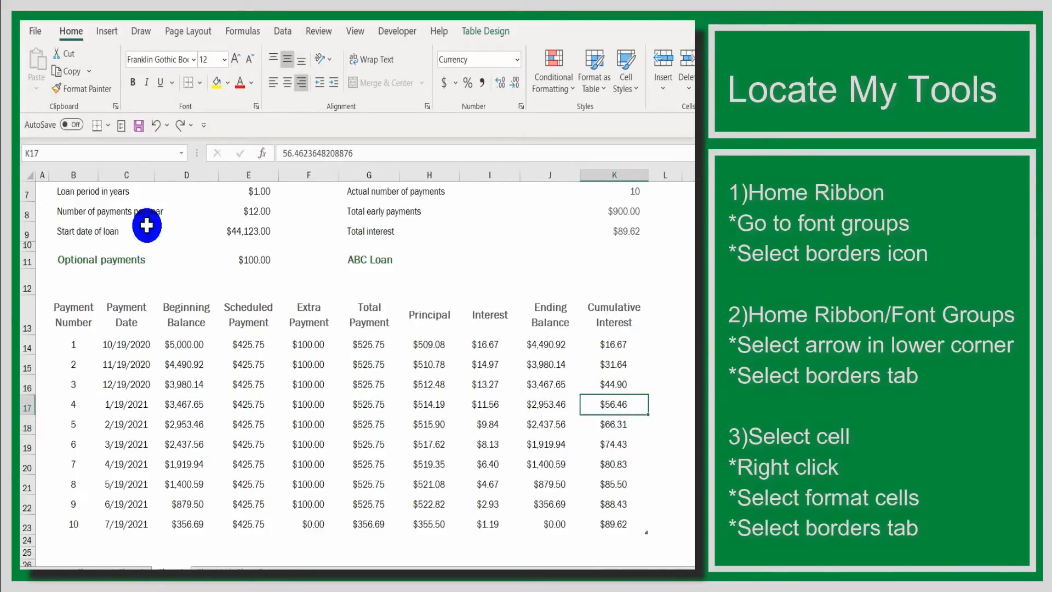
pyautogui.rightClick(631, 409)
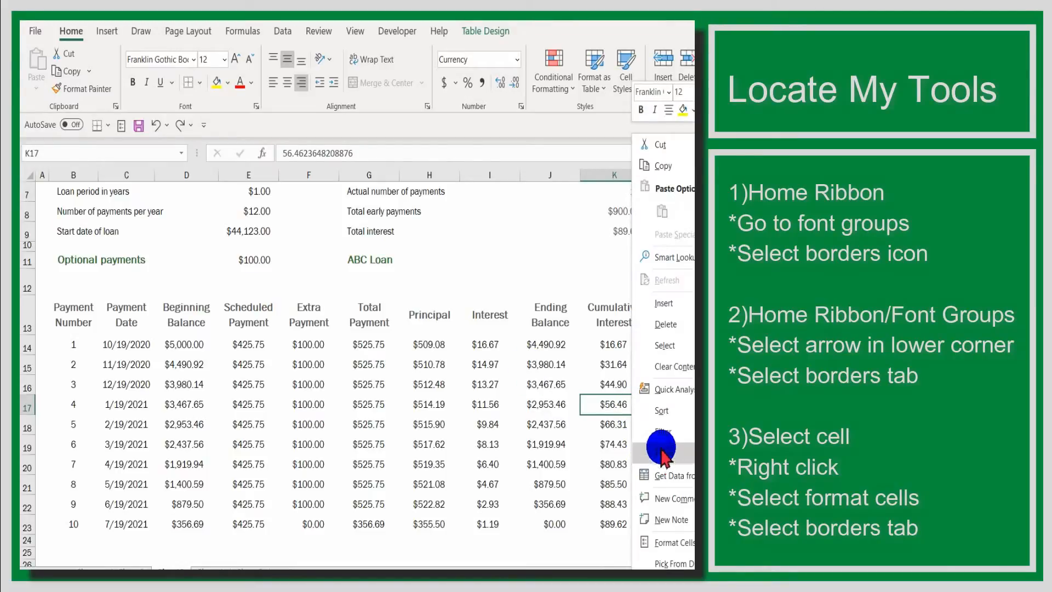
pyautogui.click(668, 539)
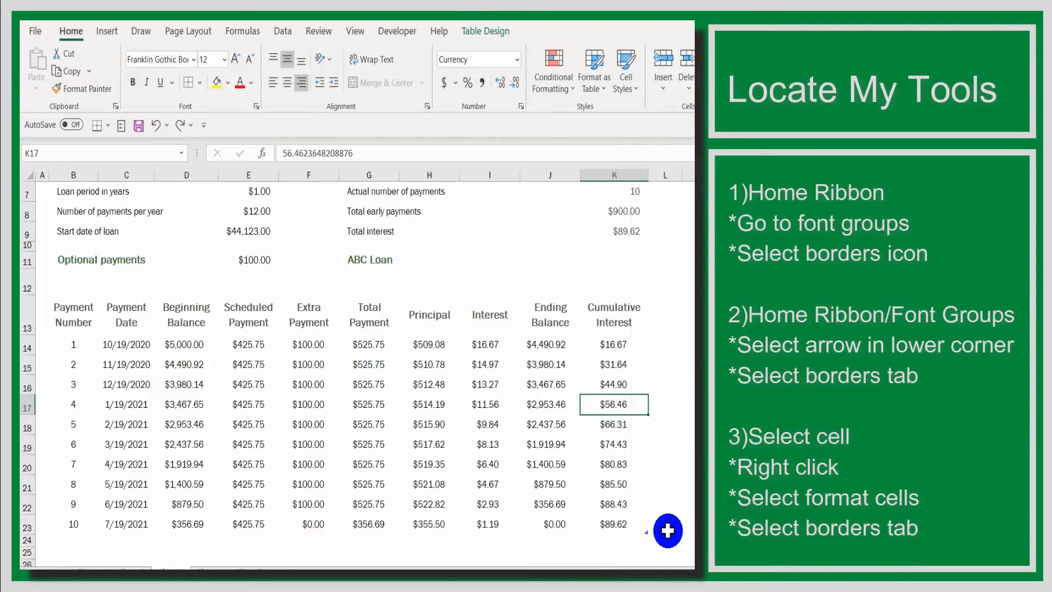
pyautogui.moveTo(605, 246); pyautogui.dragTo(456, 248)
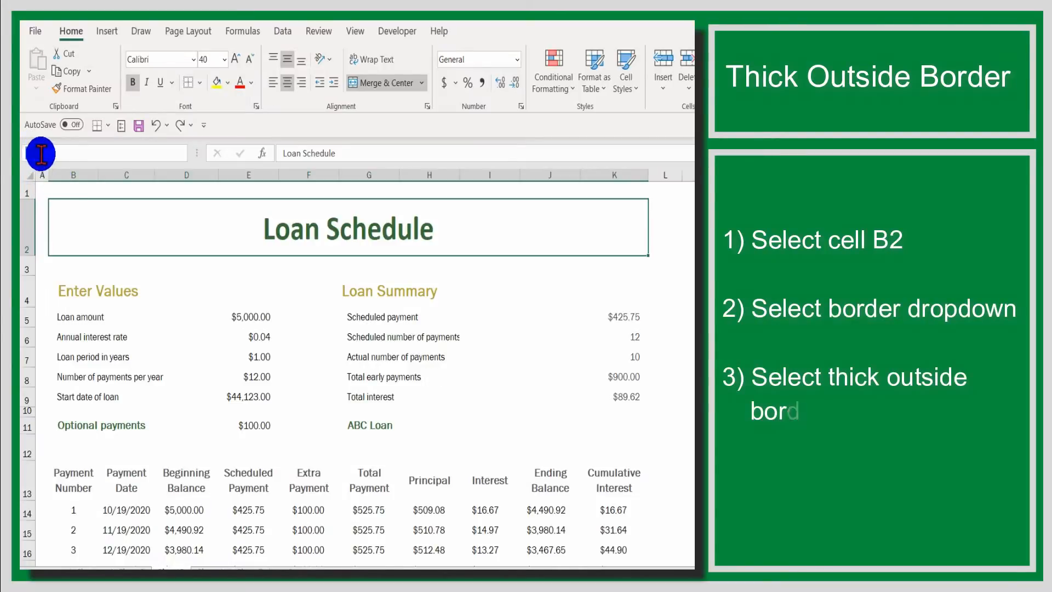
# Apply thick outside borders to the Loan Schedule title in merged cell B2.
pyautogui.click(36, 153)
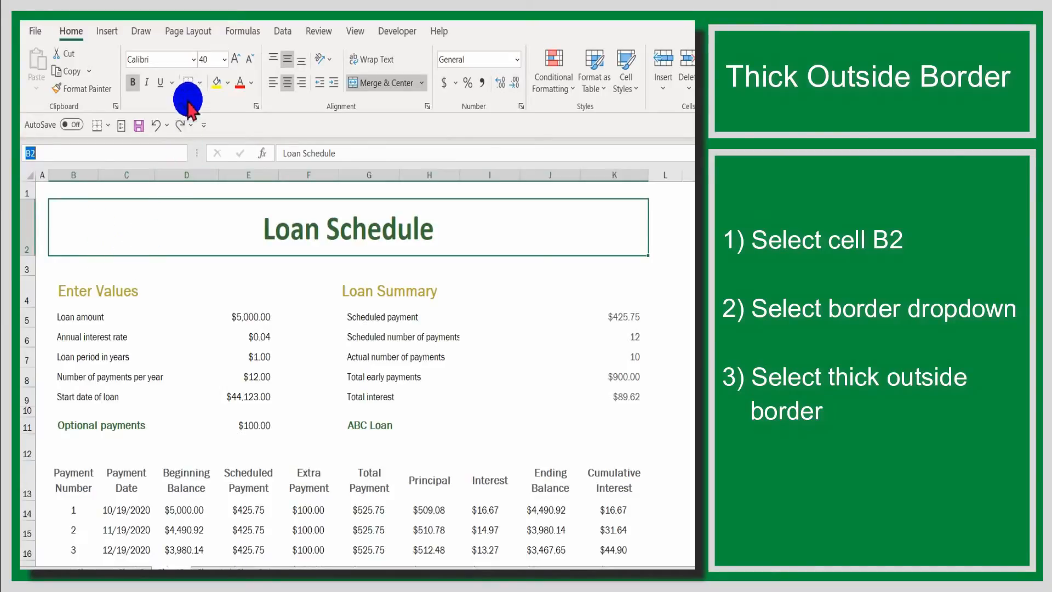
pyautogui.click(197, 85)
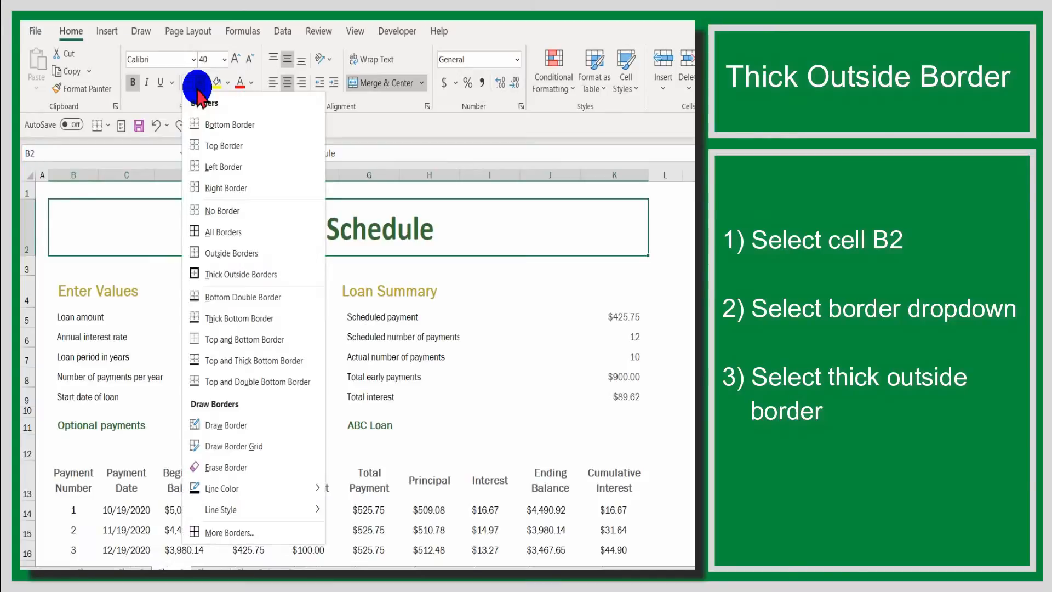
pyautogui.click(227, 278)
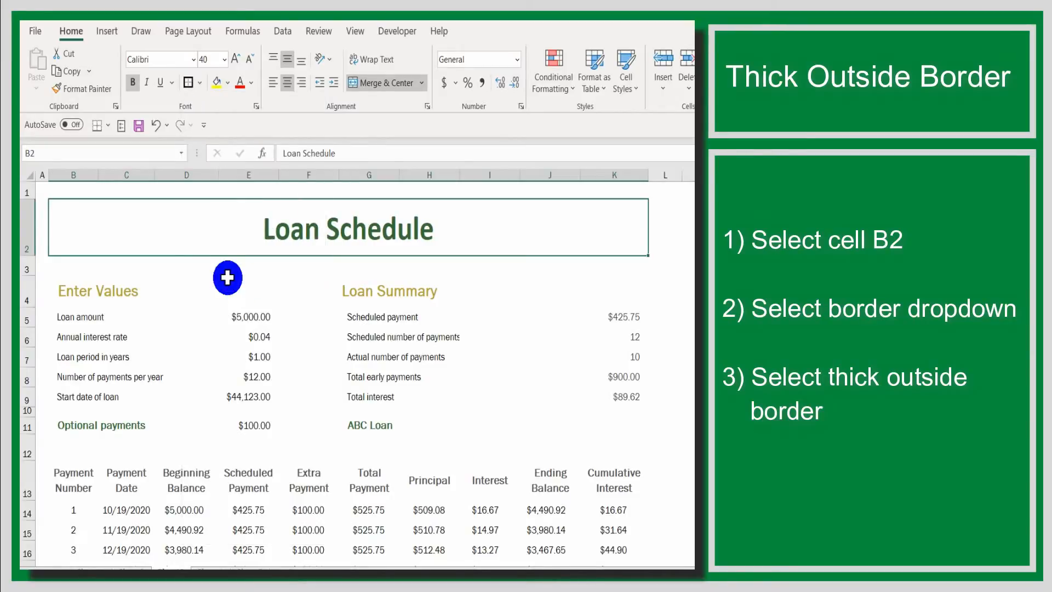
pyautogui.click(282, 289)
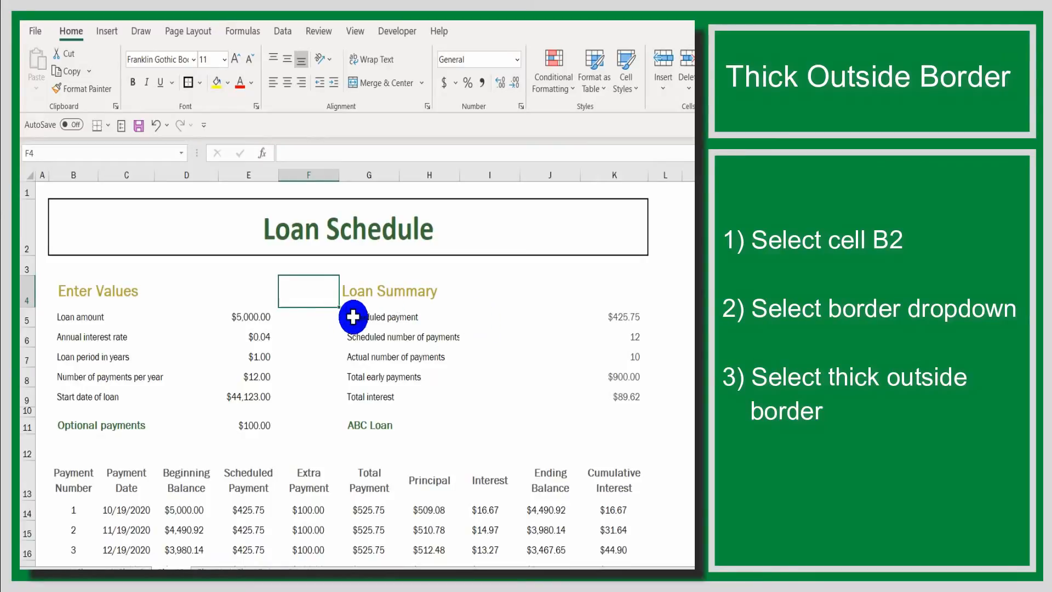
# Apply a bottom double border to the Enter Values heading in cell B4.
pyautogui.click(148, 294)
pyautogui.click(392, 295)
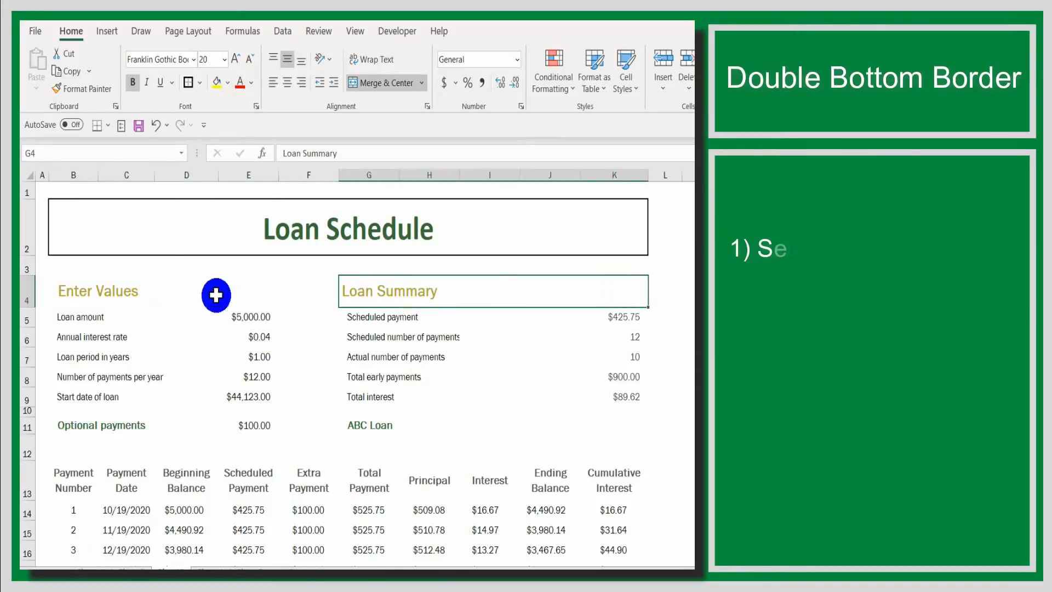
pyautogui.click(170, 283)
pyautogui.click(412, 294)
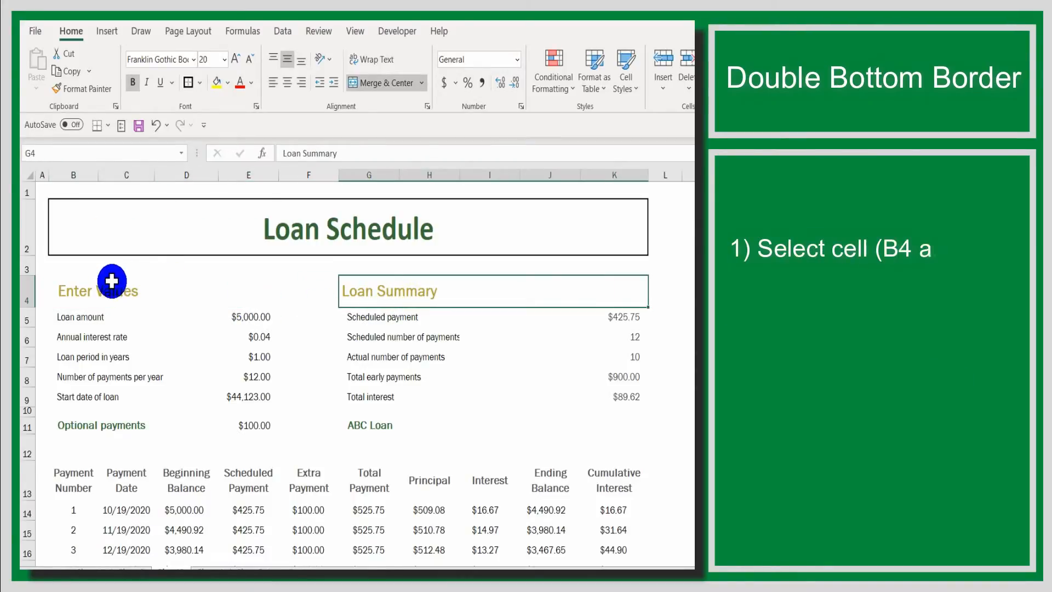
pyautogui.click(106, 290)
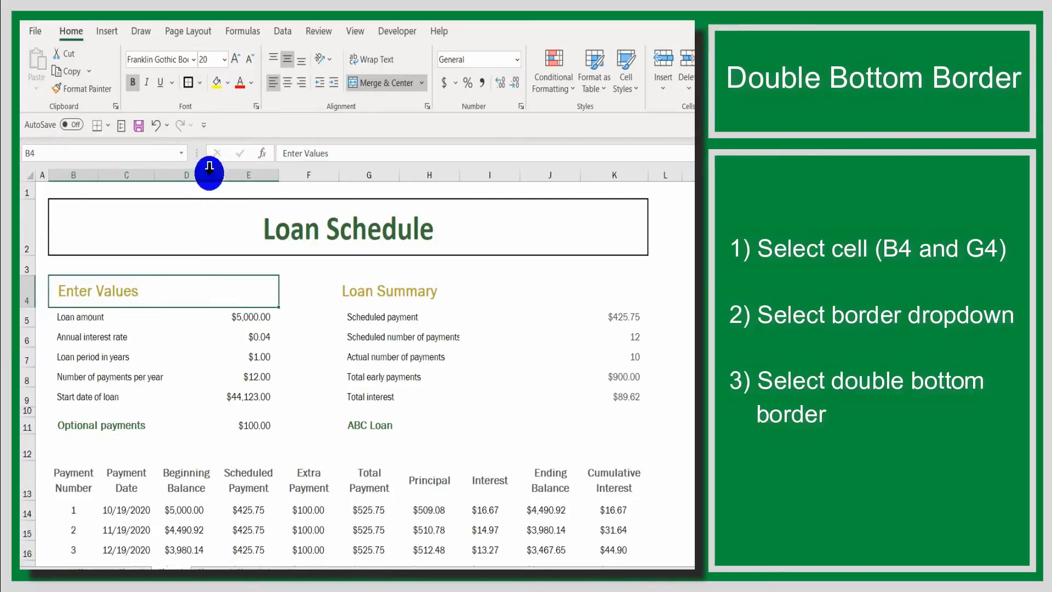
pyautogui.click(200, 83)
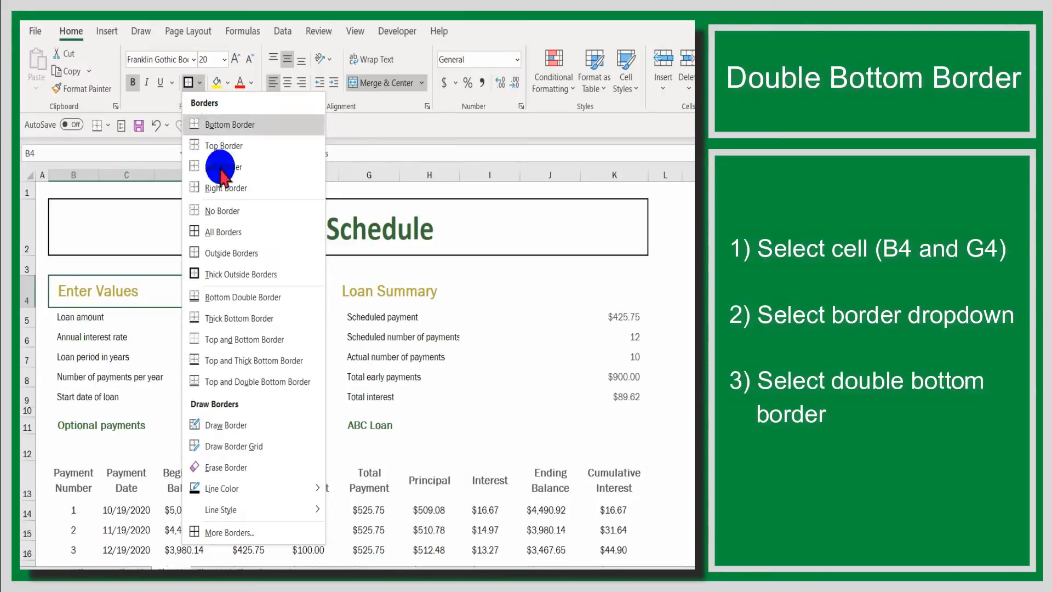
pyautogui.click(247, 297)
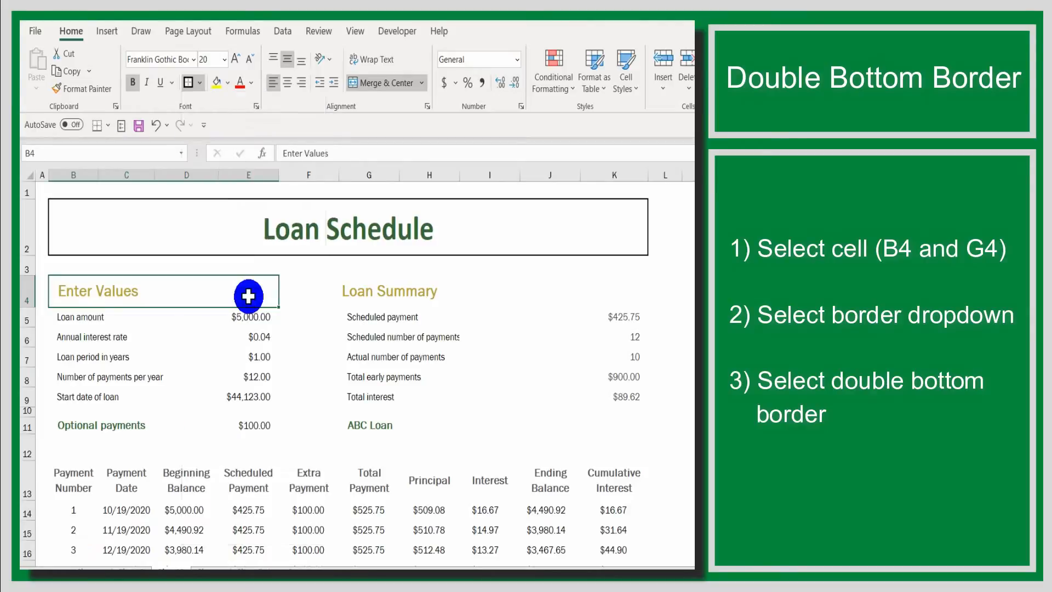
pyautogui.click(281, 319)
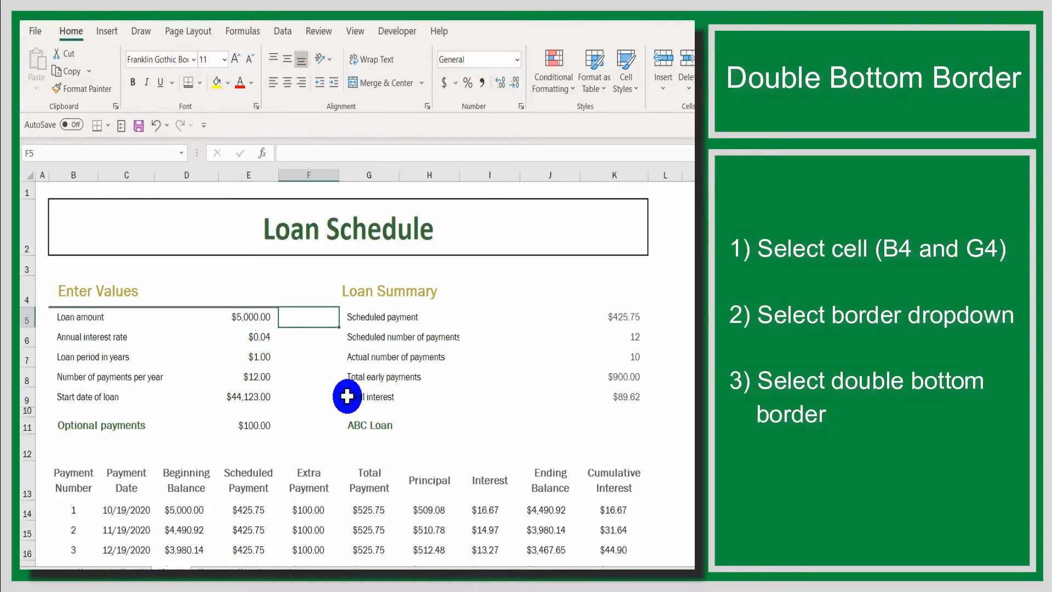
# Give the Loan Summary heading in cell G4 the same bottom double border.
pyautogui.click(372, 294)
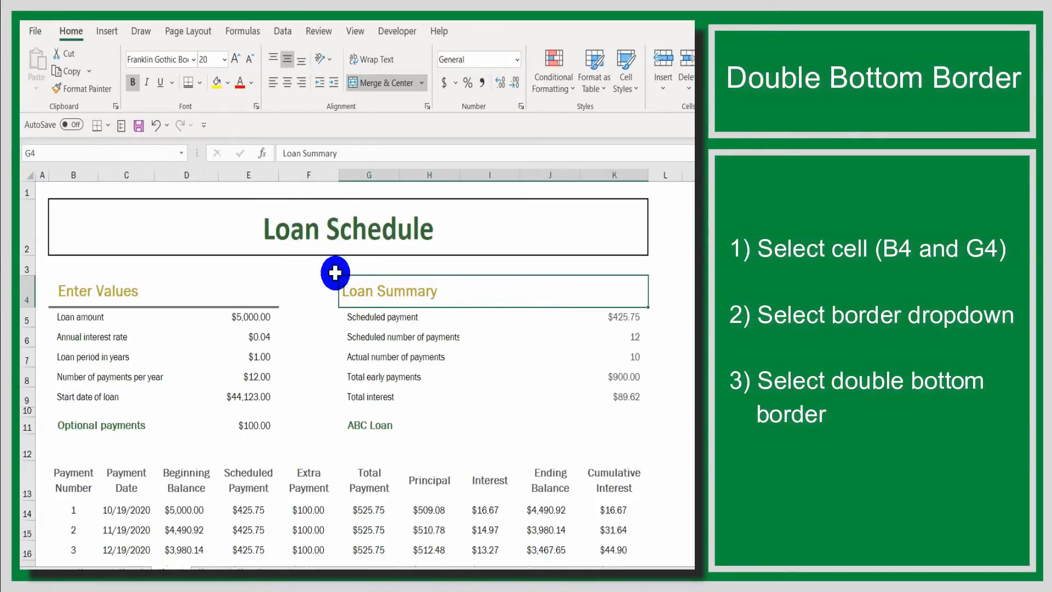
pyautogui.click(188, 85)
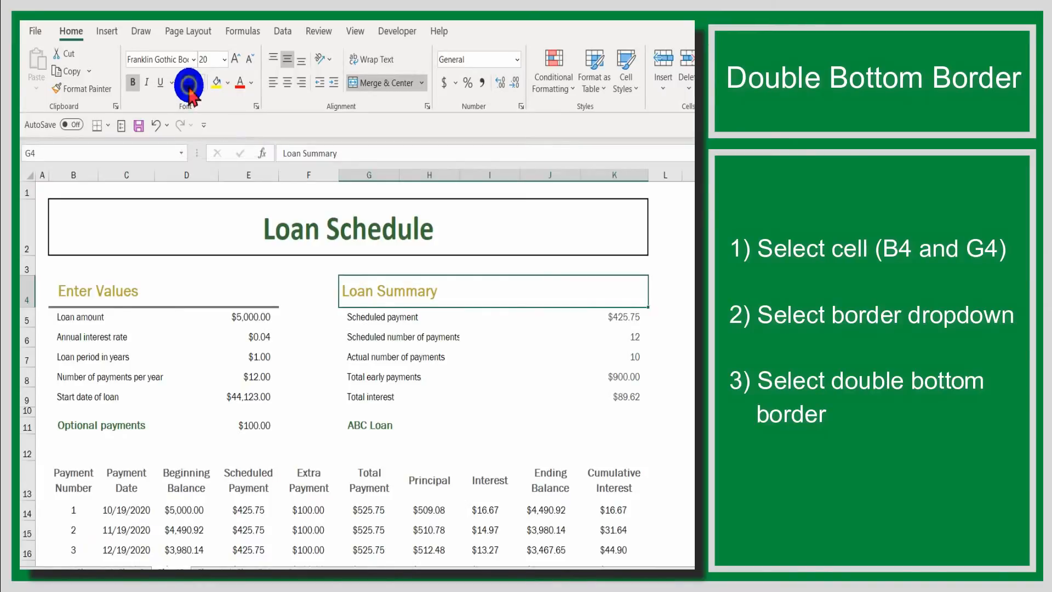
pyautogui.click(308, 336)
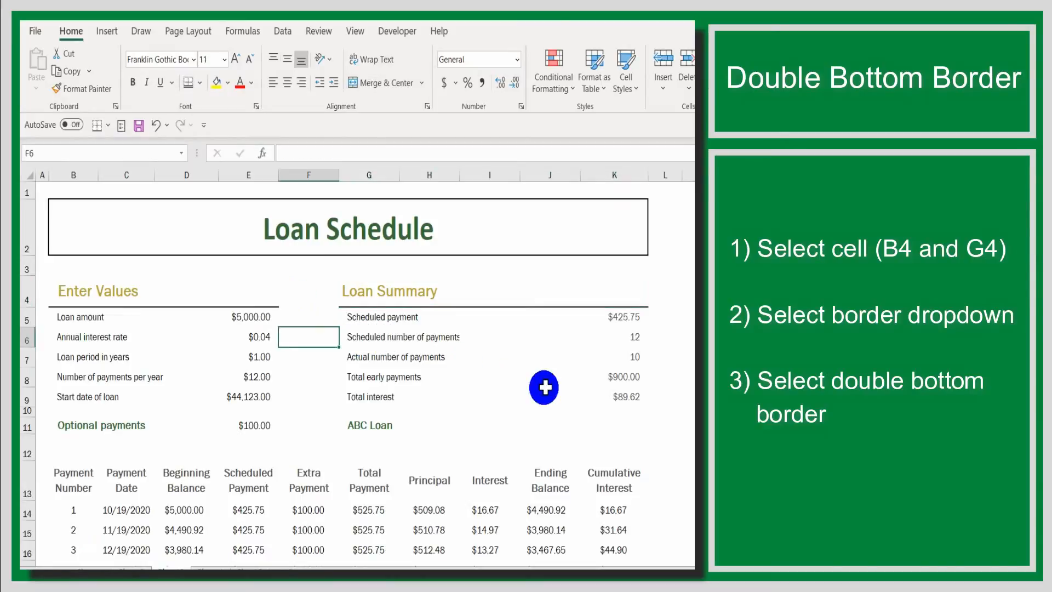
pyautogui.click(689, 337)
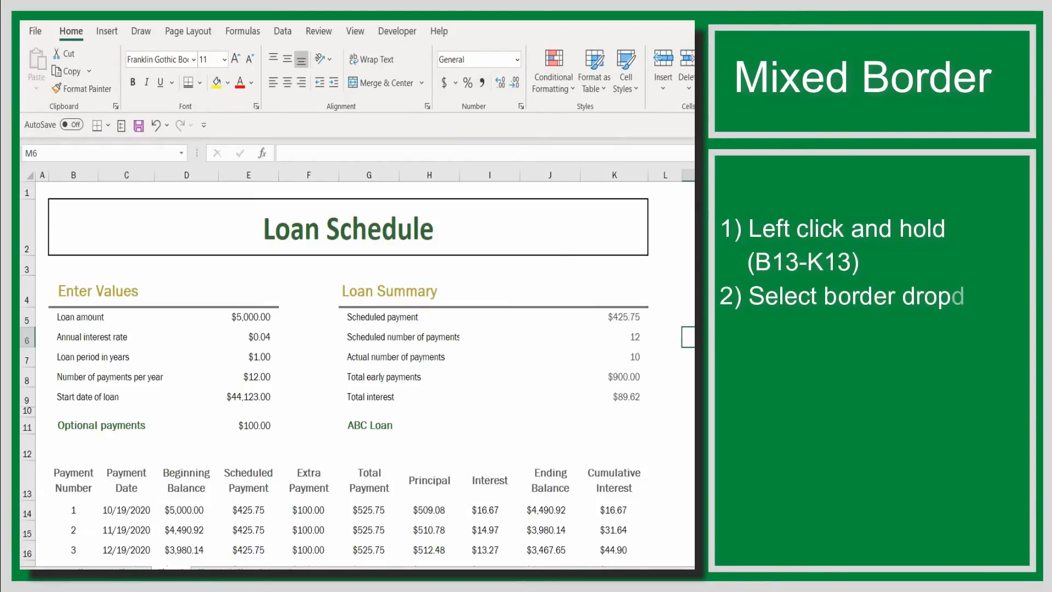
# Apply all borders to the payment table's header cells B13 through K13.
pyautogui.scroll(-2, 545, 368)
pyautogui.scroll(1, 545, 368)
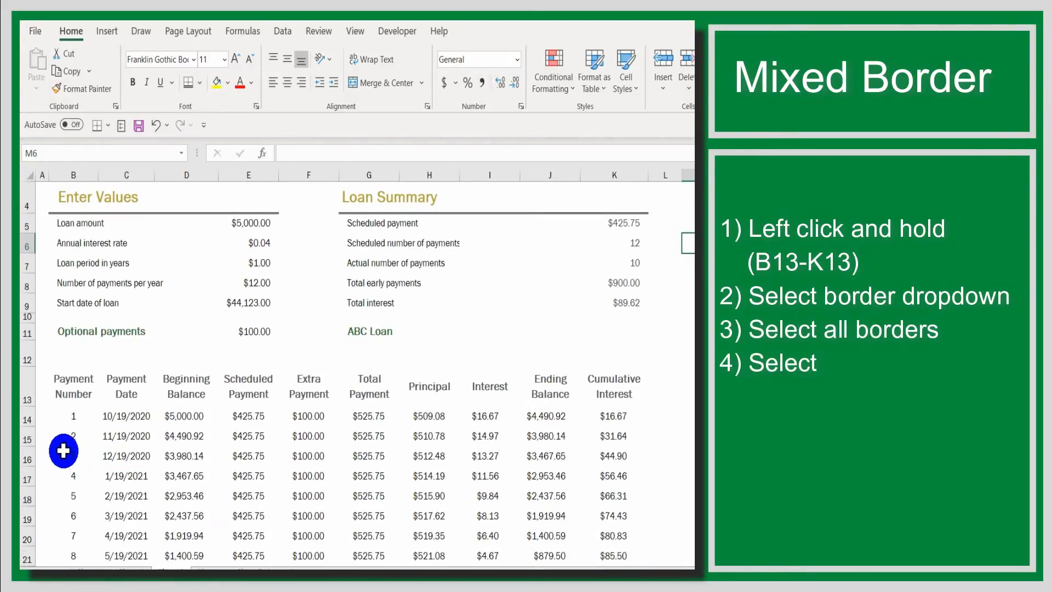
pyautogui.click(72, 388)
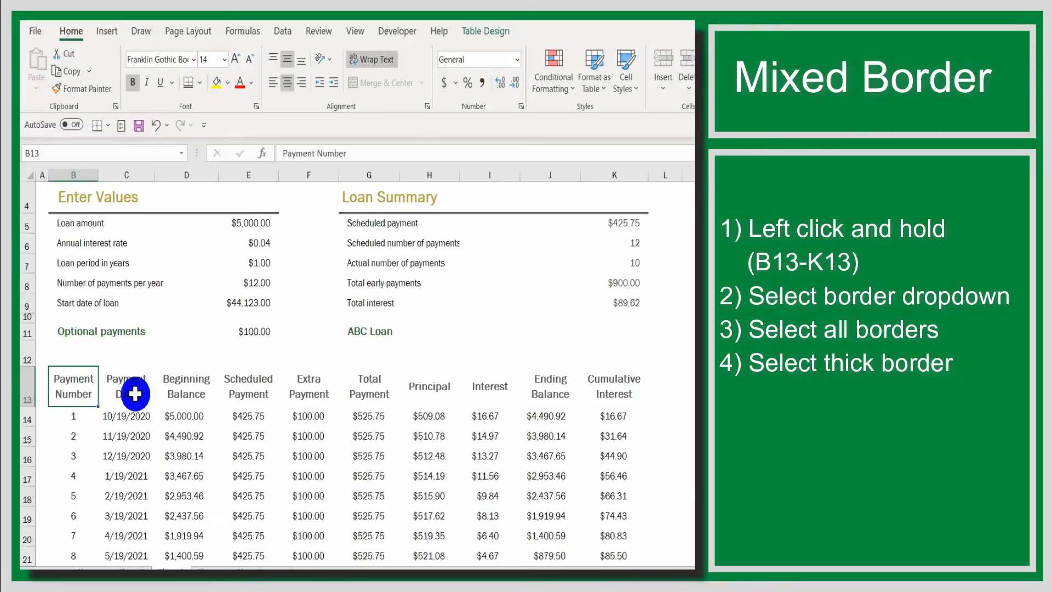
pyautogui.moveTo(134, 393); pyautogui.dragTo(592, 403)
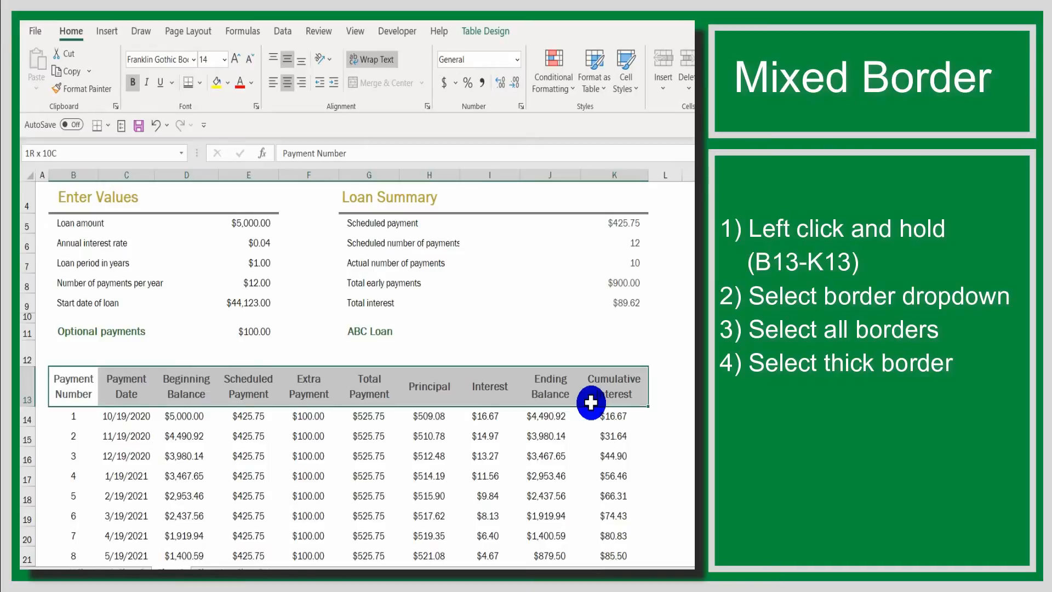
pyautogui.moveTo(591, 403); pyautogui.dragTo(591, 403)
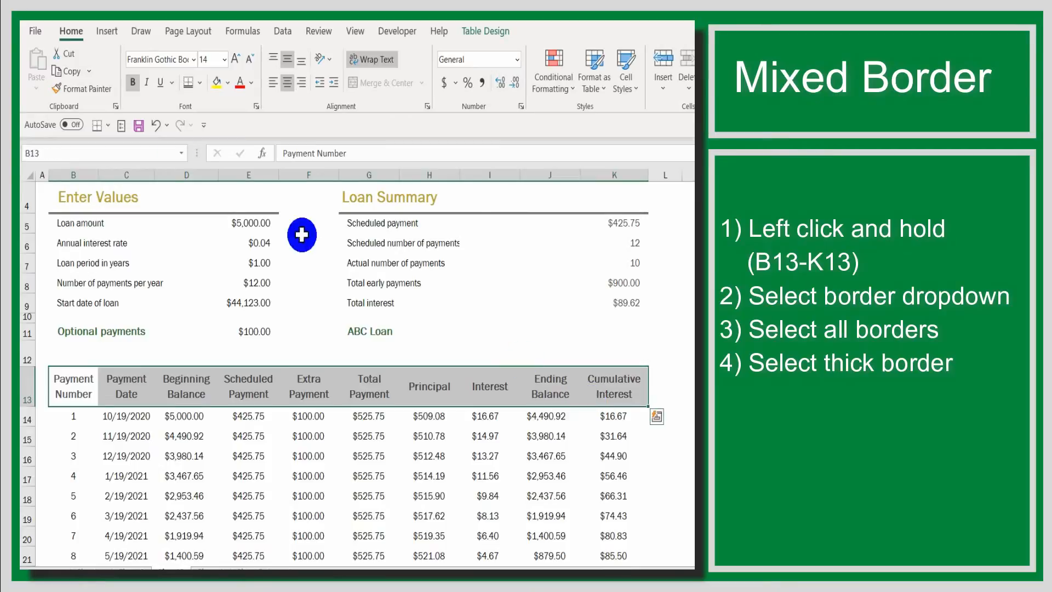
pyautogui.click(199, 82)
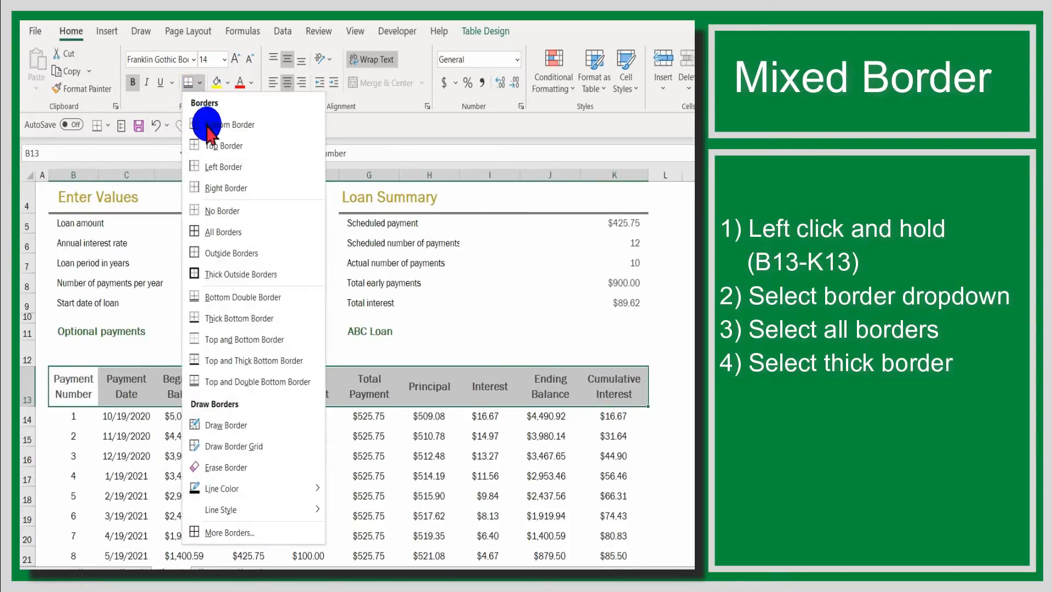
pyautogui.click(222, 231)
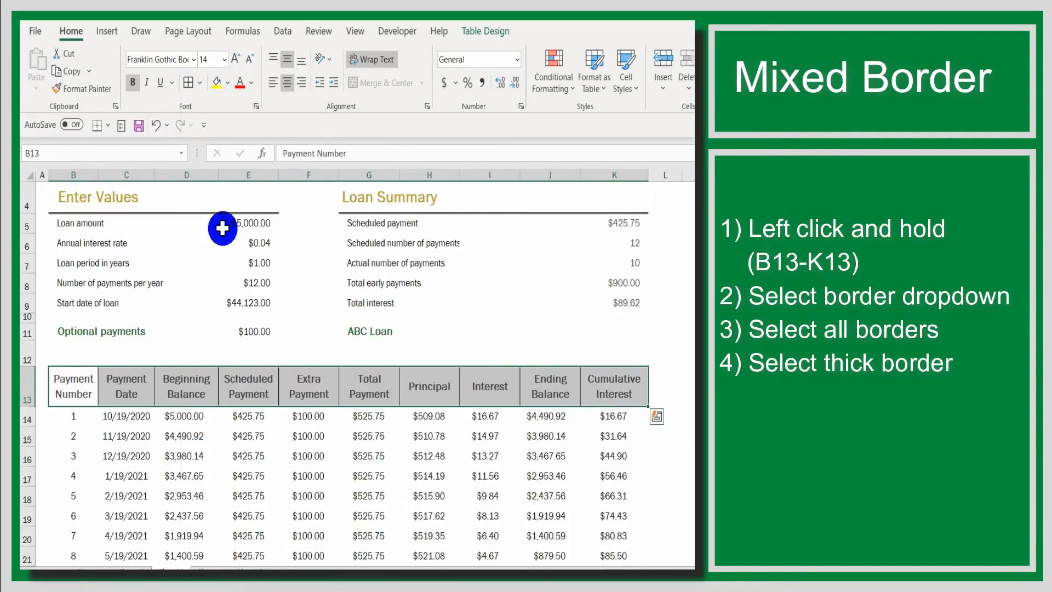
pyautogui.click(254, 422)
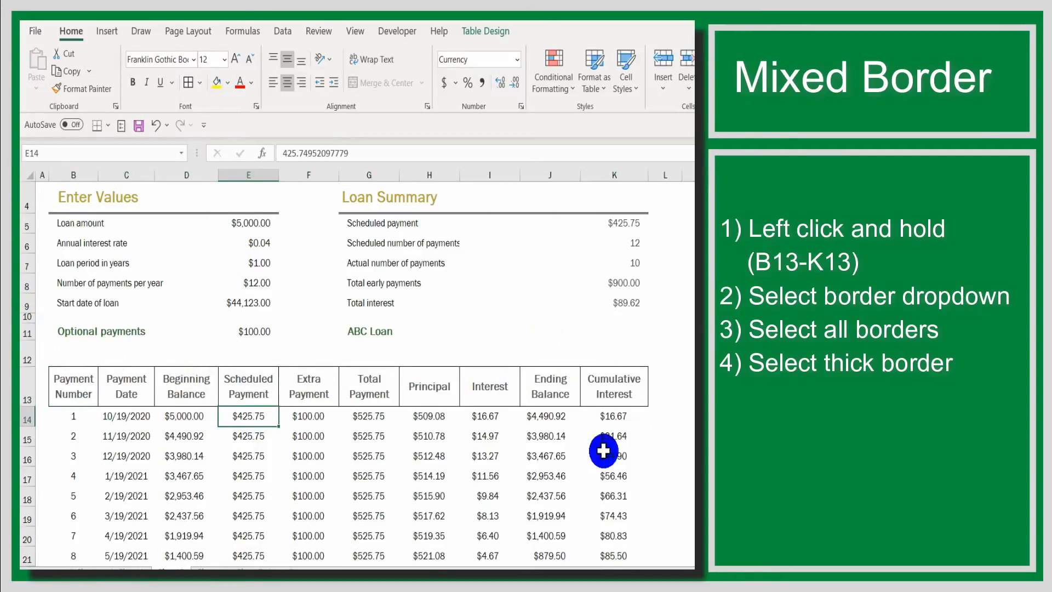
# Apply thick outside borders around the payment table's header cells B13 through K13.
pyautogui.scroll(-1, 565, 447)
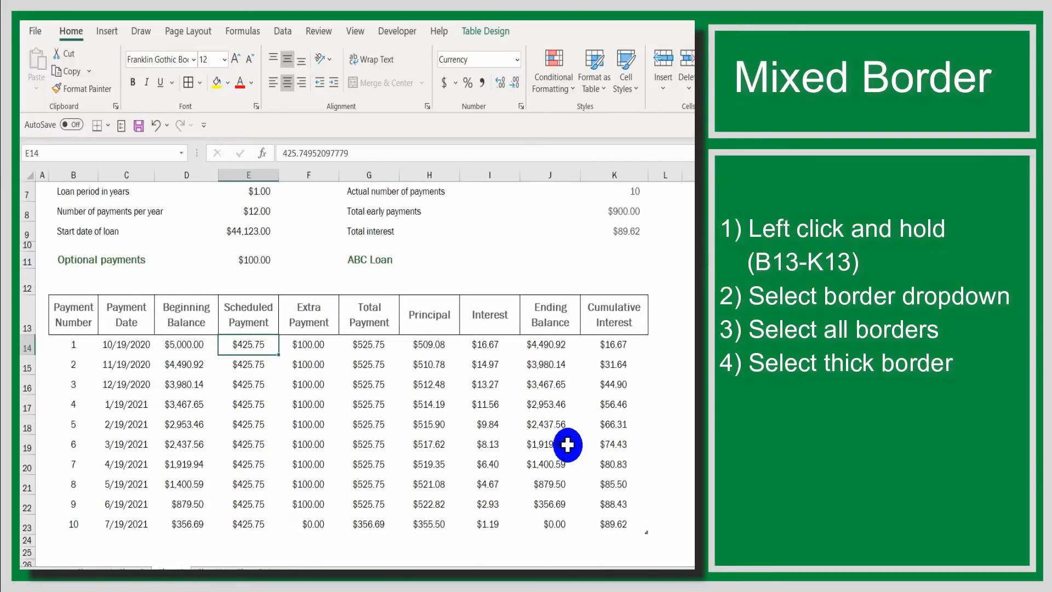
pyautogui.scroll(-1, 580, 433)
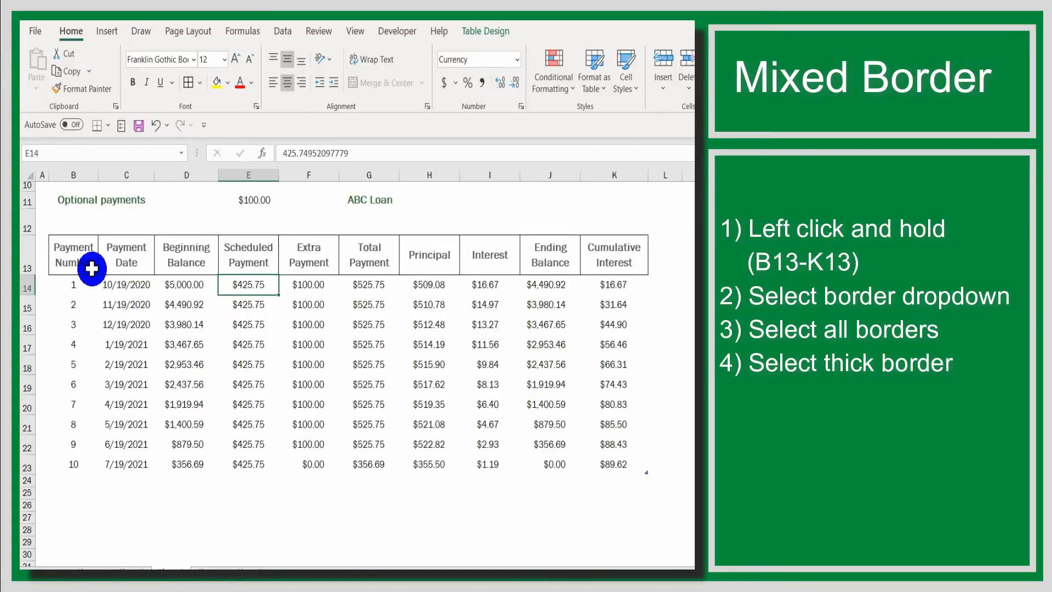
pyautogui.click(81, 254)
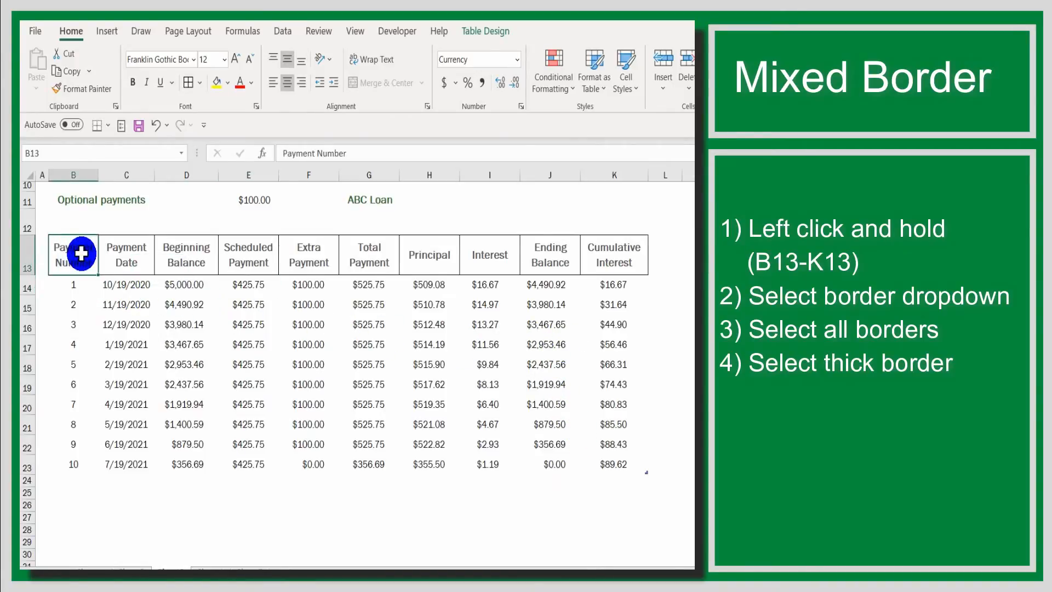
pyautogui.moveTo(81, 253); pyautogui.dragTo(618, 268)
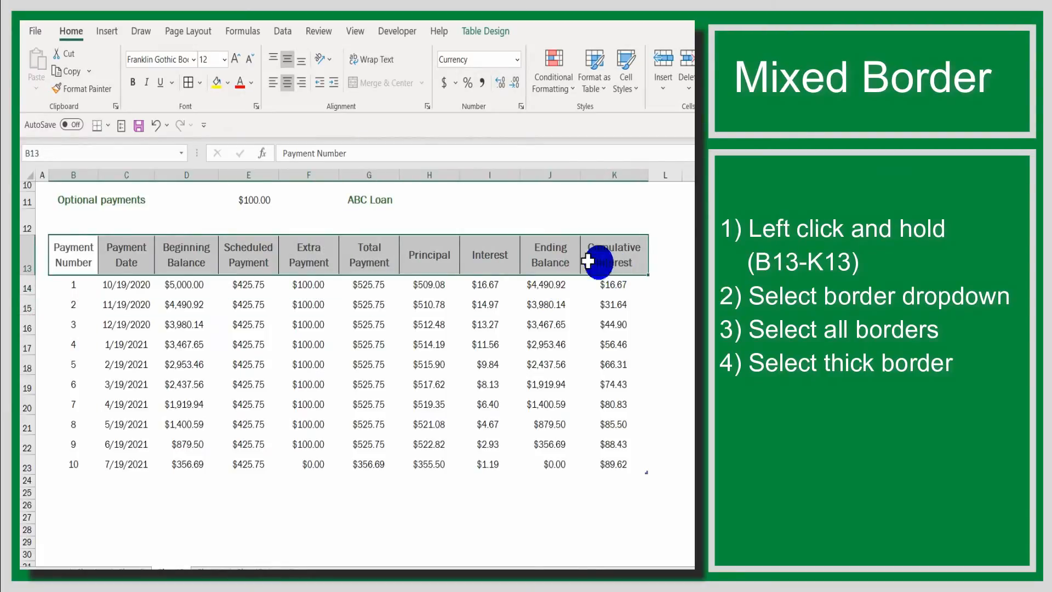
pyautogui.click(200, 84)
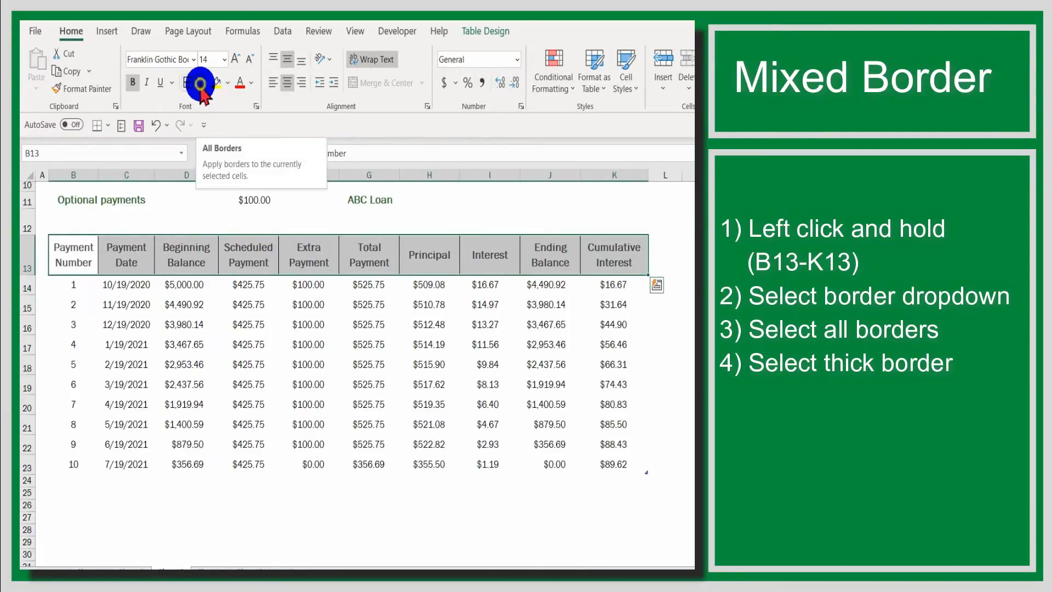
pyautogui.click(200, 84)
pyautogui.click(200, 84)
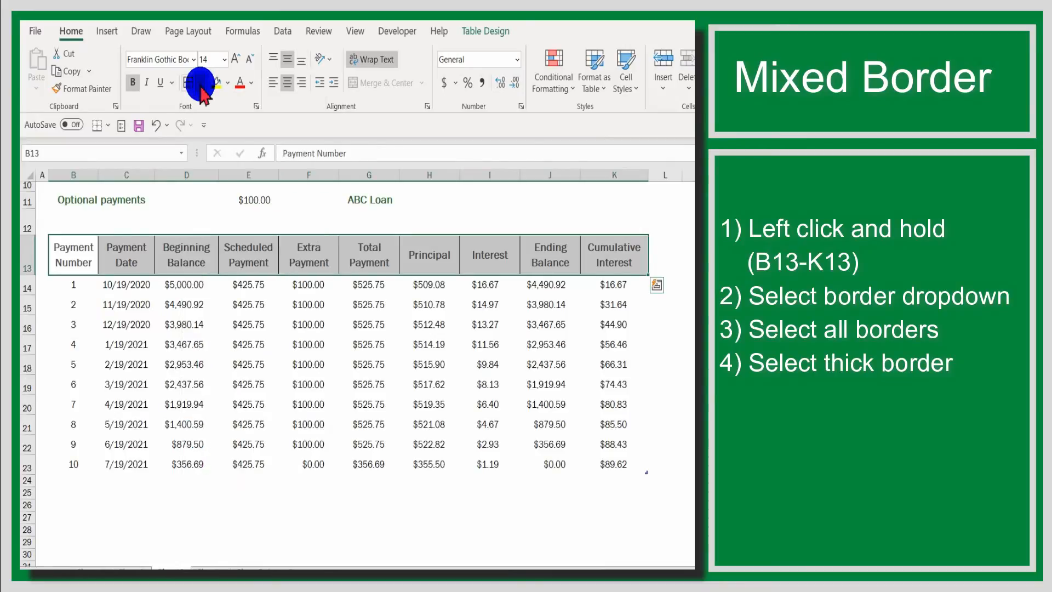
pyautogui.click(200, 84)
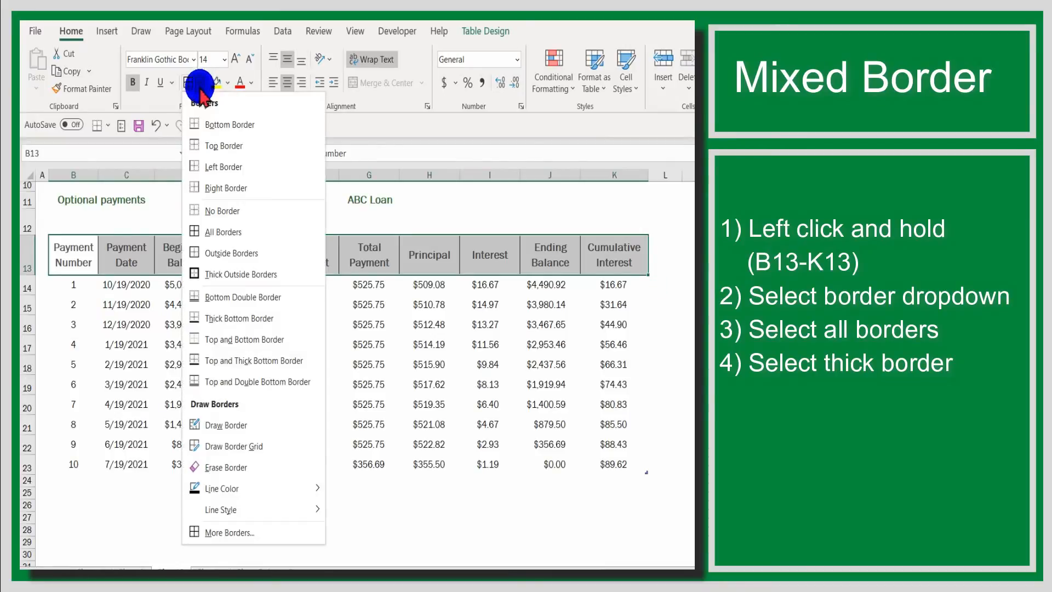
pyautogui.click(211, 274)
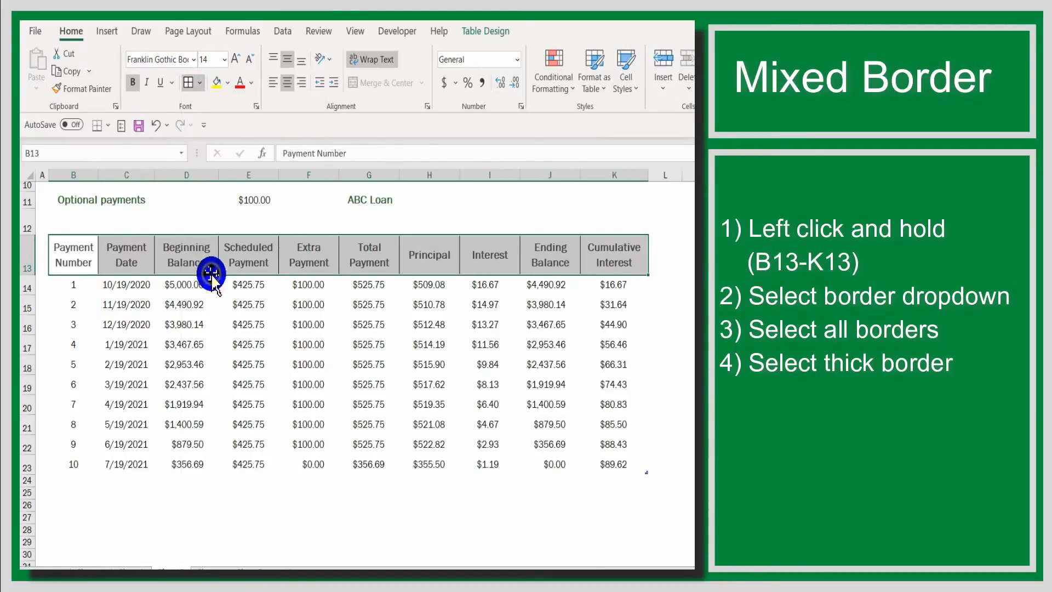
pyautogui.click(243, 309)
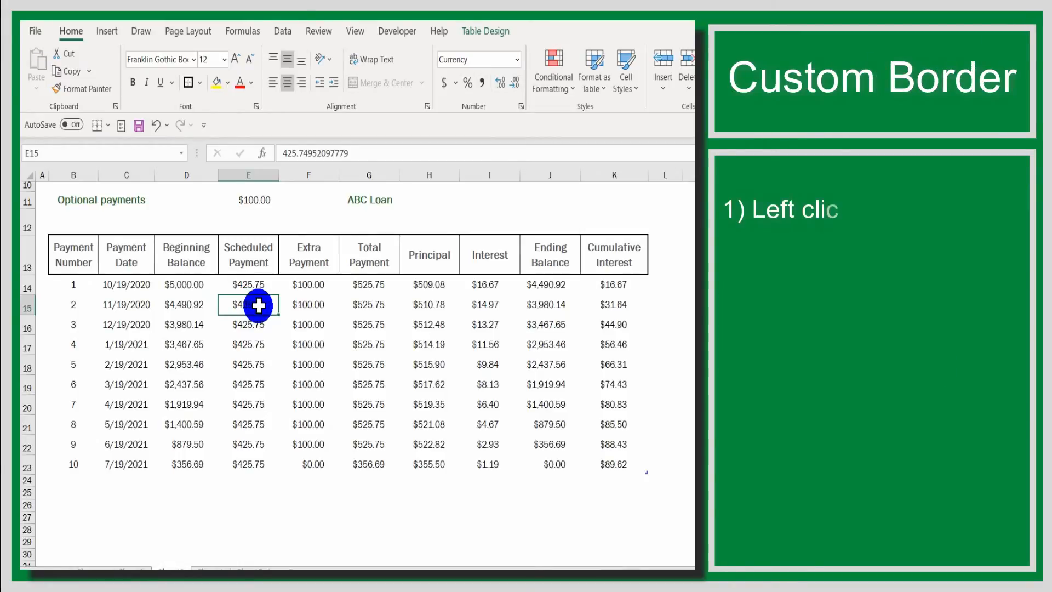
pyautogui.scroll(2, 430, 366)
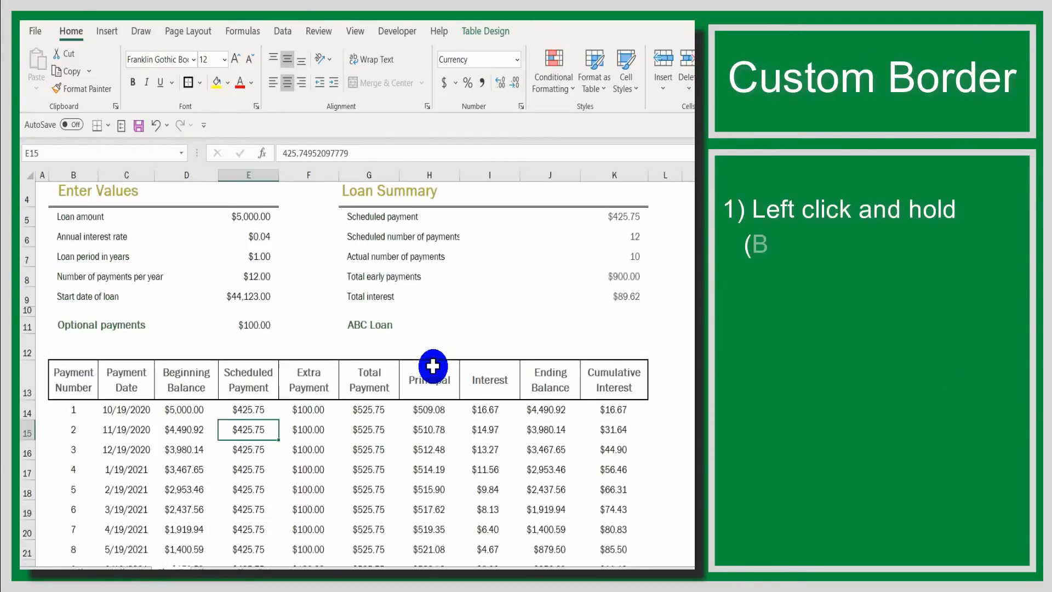
pyautogui.scroll(-1, 410, 372)
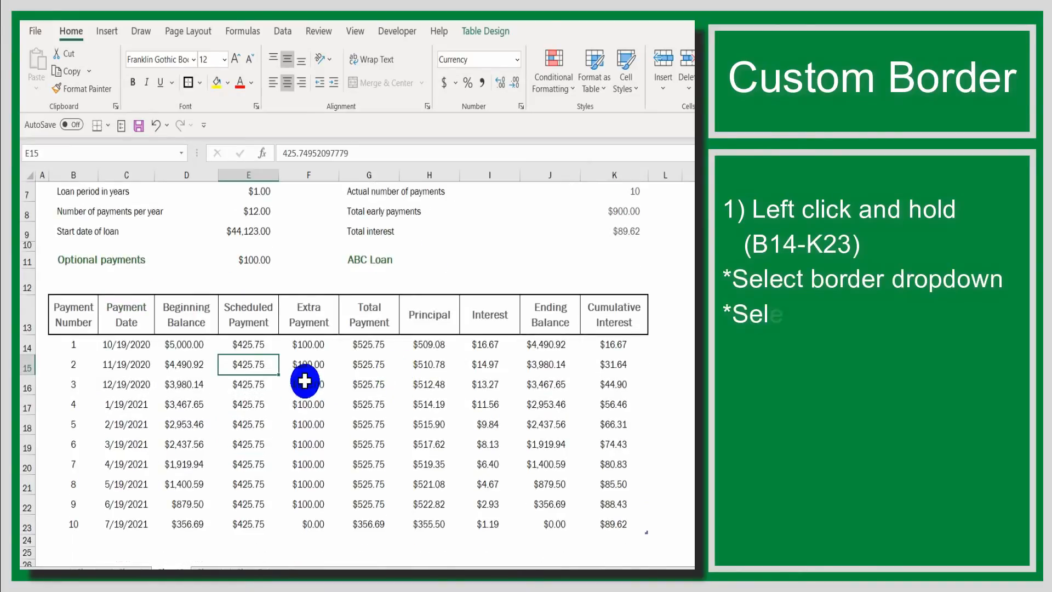
pyautogui.scroll(2, 279, 381)
pyautogui.scroll(-1, 279, 380)
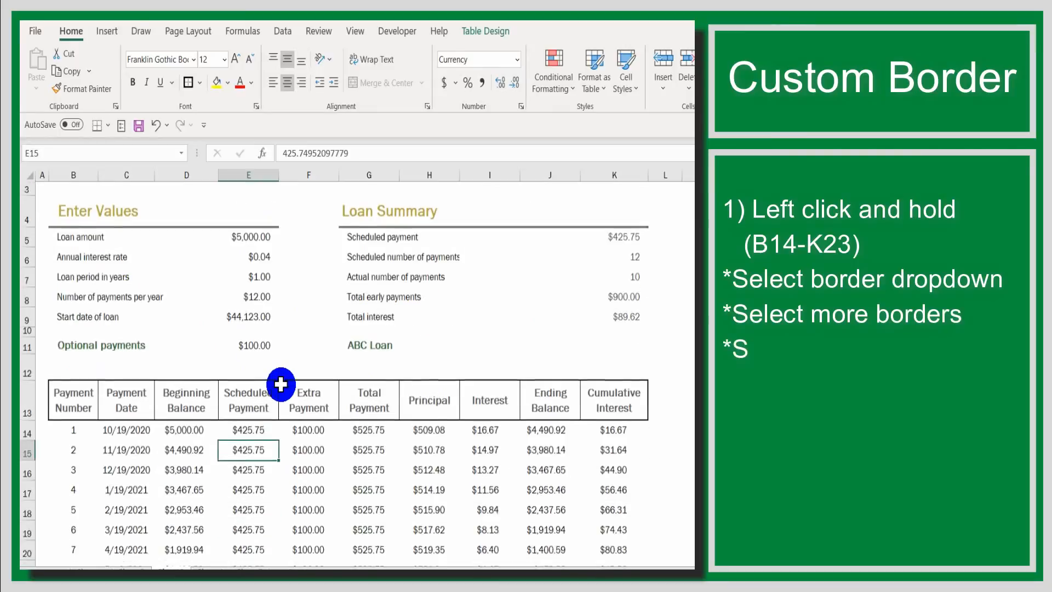
# Set thin dark green inside borders for the payment rows B14 through K23 in the detailed border settings.
pyautogui.scroll(-1, 280, 383)
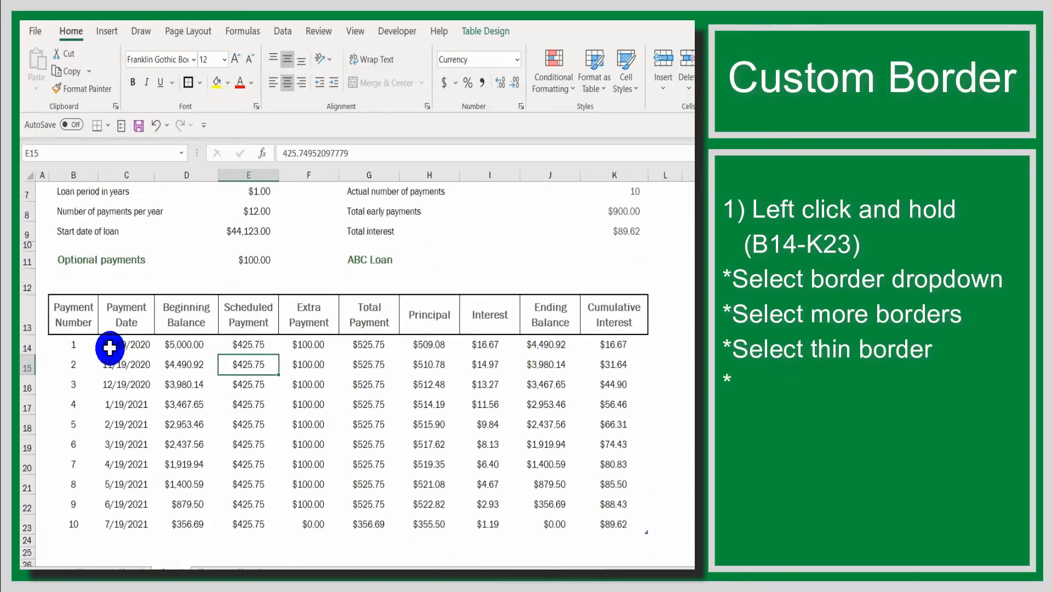
pyautogui.click(77, 346)
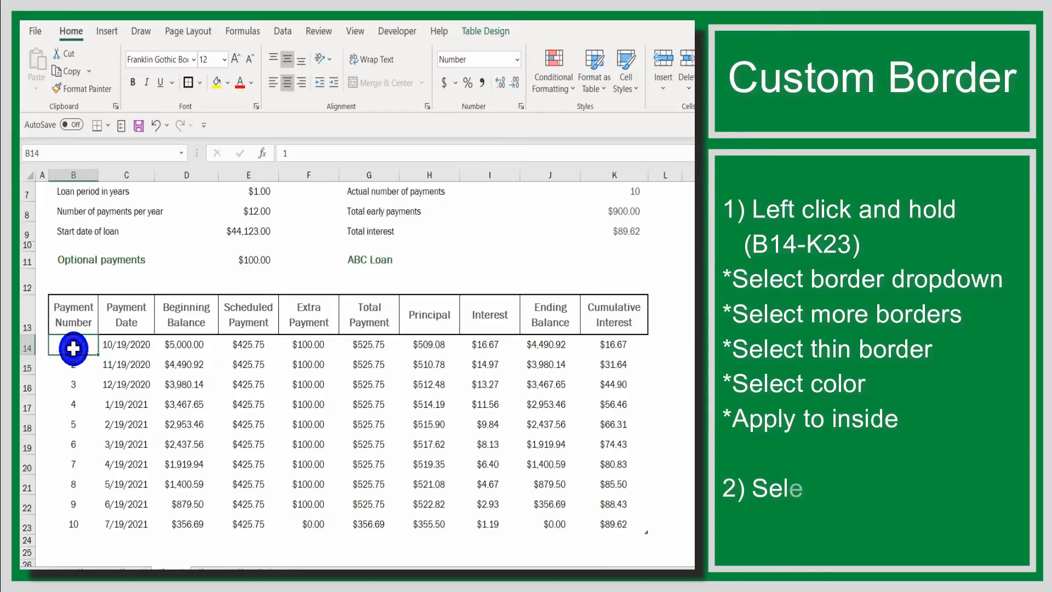
pyautogui.moveTo(81, 351); pyautogui.dragTo(628, 528)
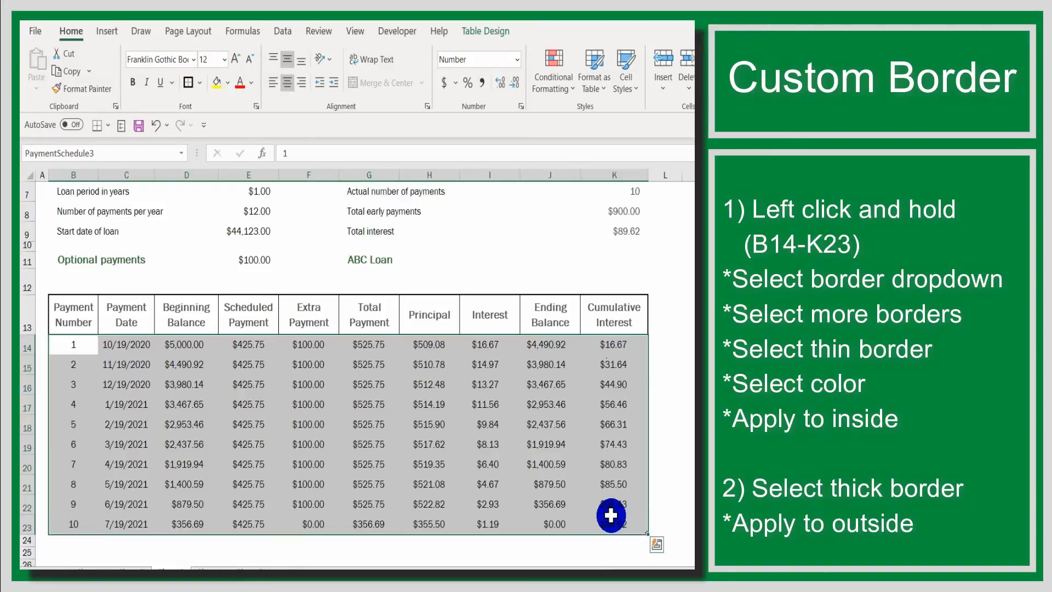
pyautogui.click(200, 85)
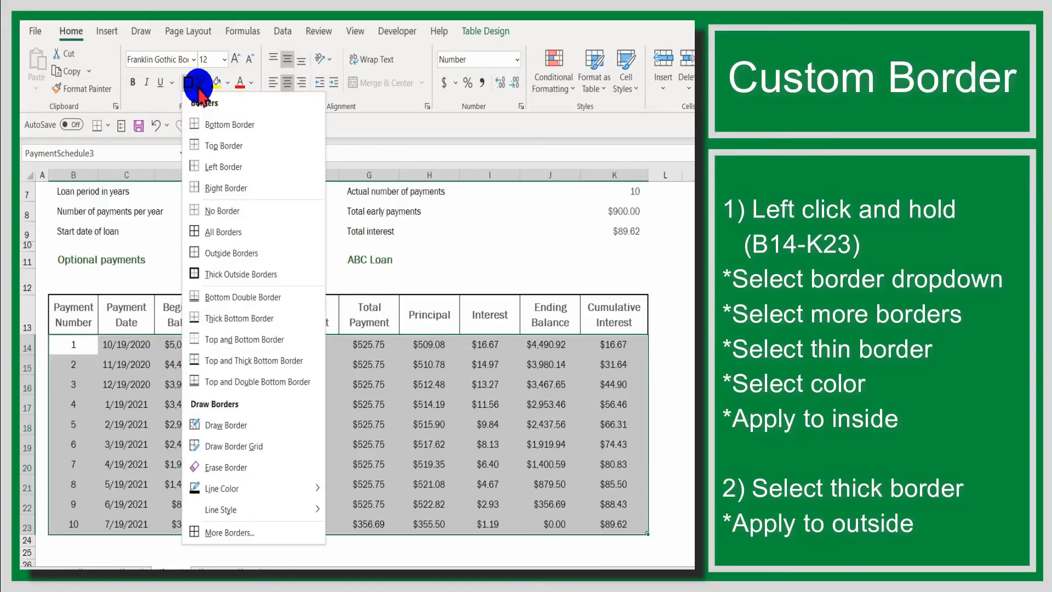
pyautogui.click(240, 533)
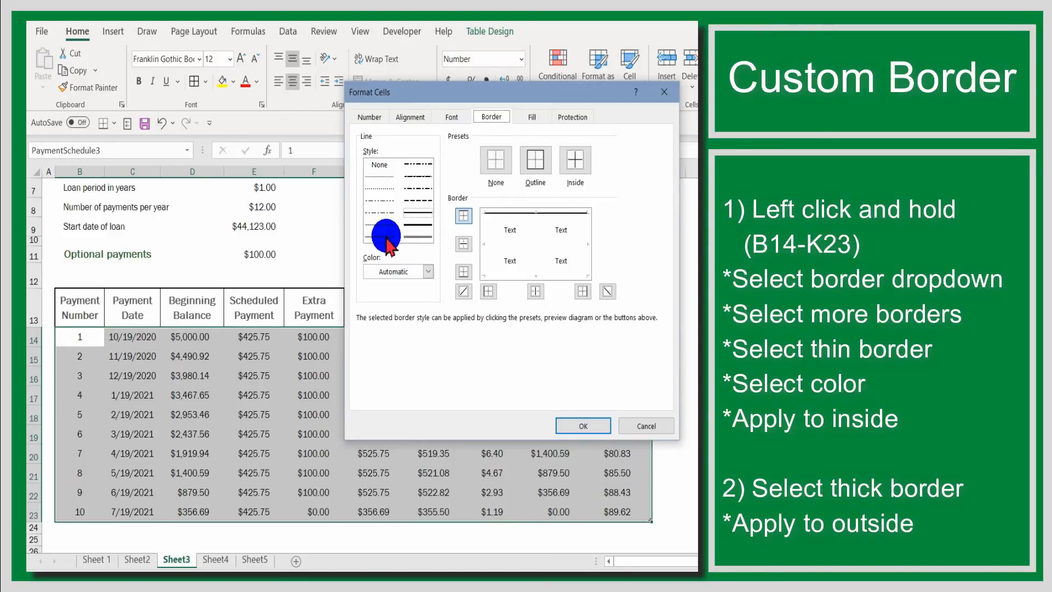
pyautogui.click(386, 236)
pyautogui.click(428, 272)
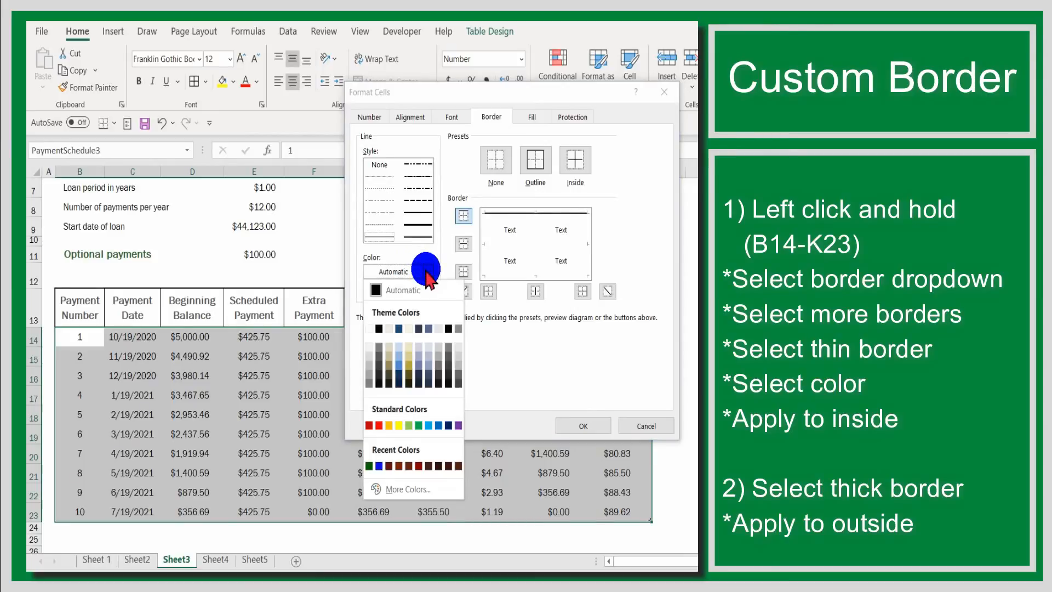
pyautogui.click(426, 493)
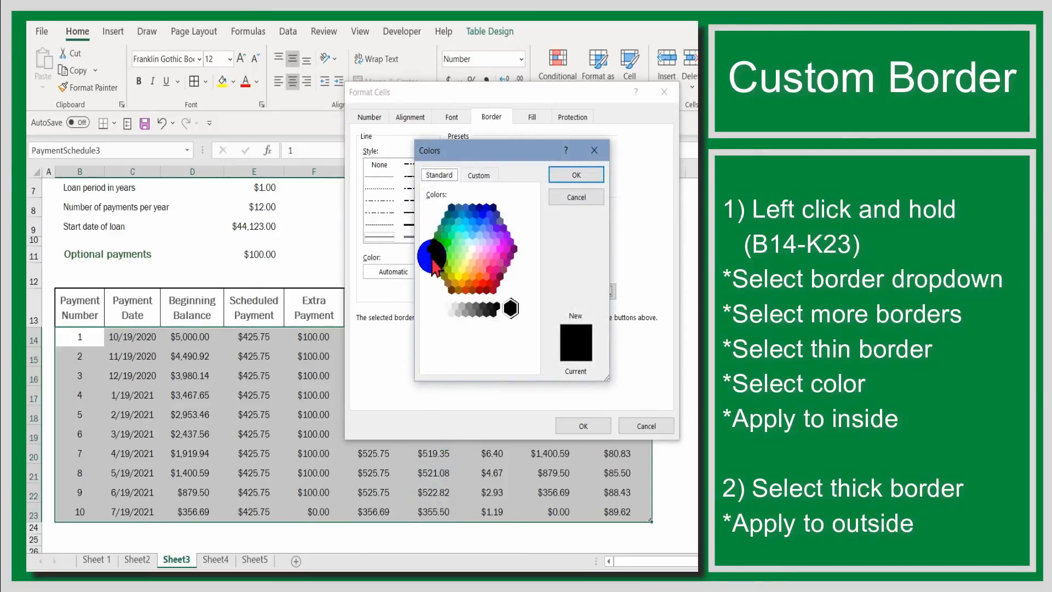
pyautogui.click(433, 242)
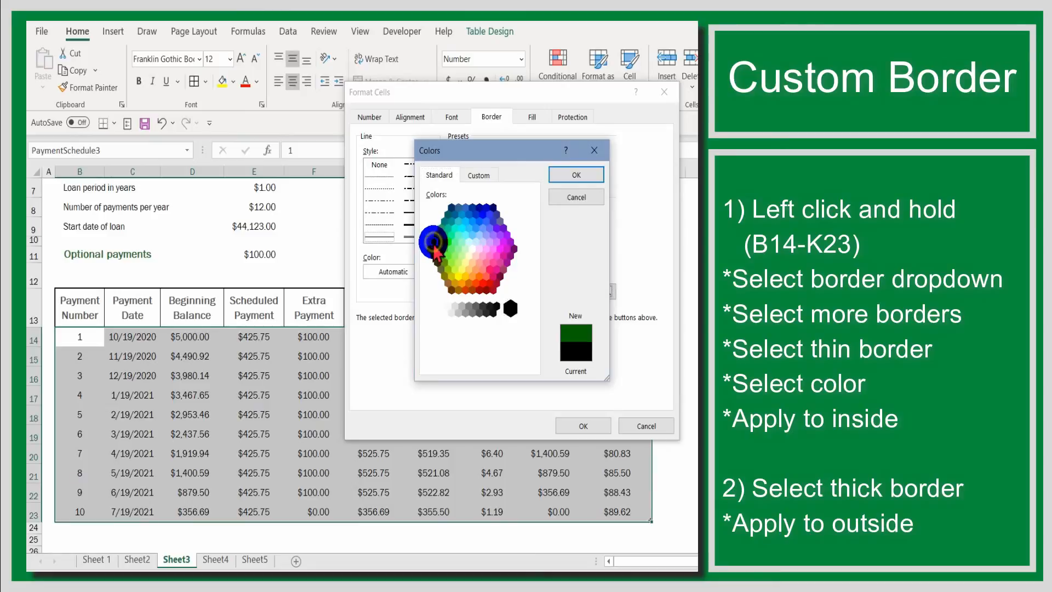
pyautogui.click(575, 174)
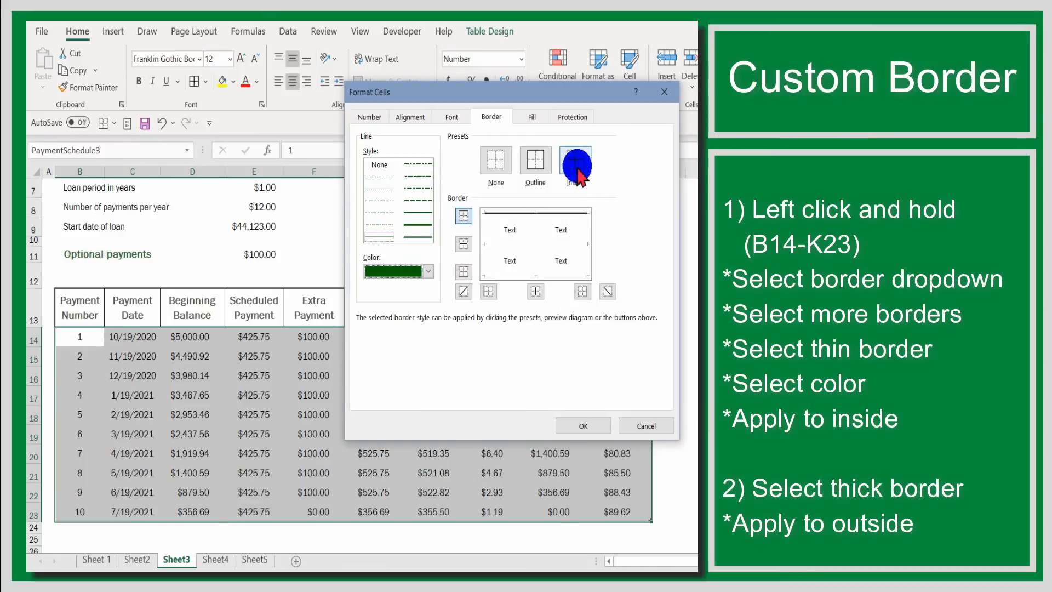
pyautogui.click(577, 165)
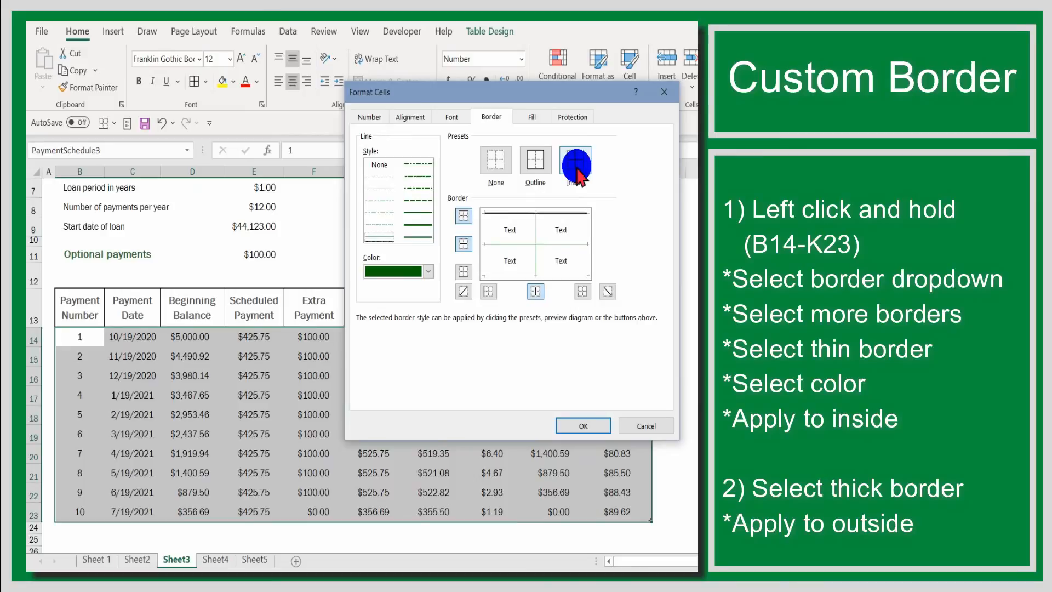
# Add a thick dark green outline around the payment rows and apply the custom borders to the sheet.
pyautogui.click(414, 228)
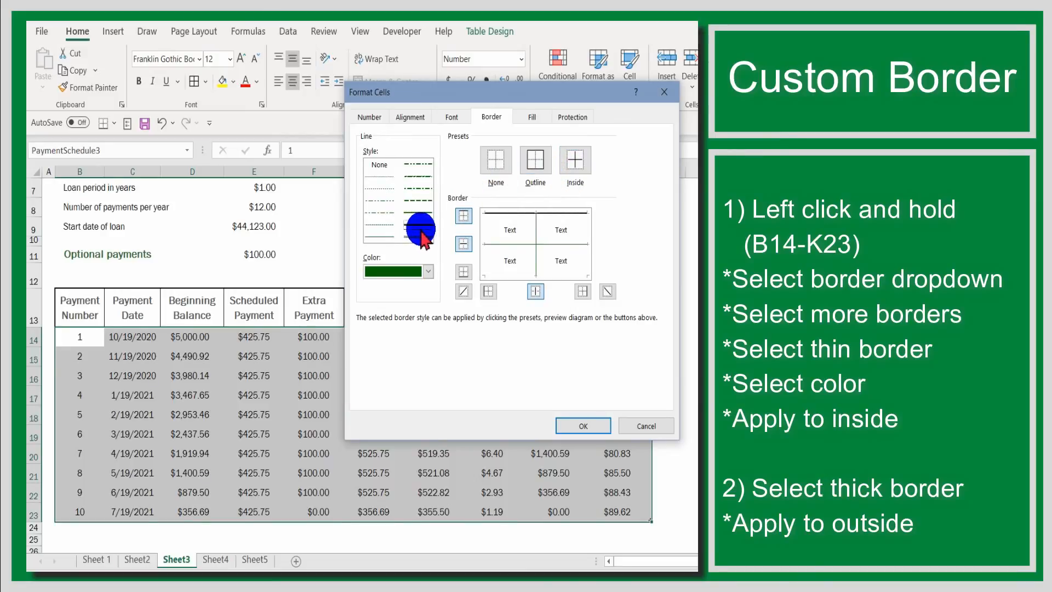
pyautogui.click(537, 162)
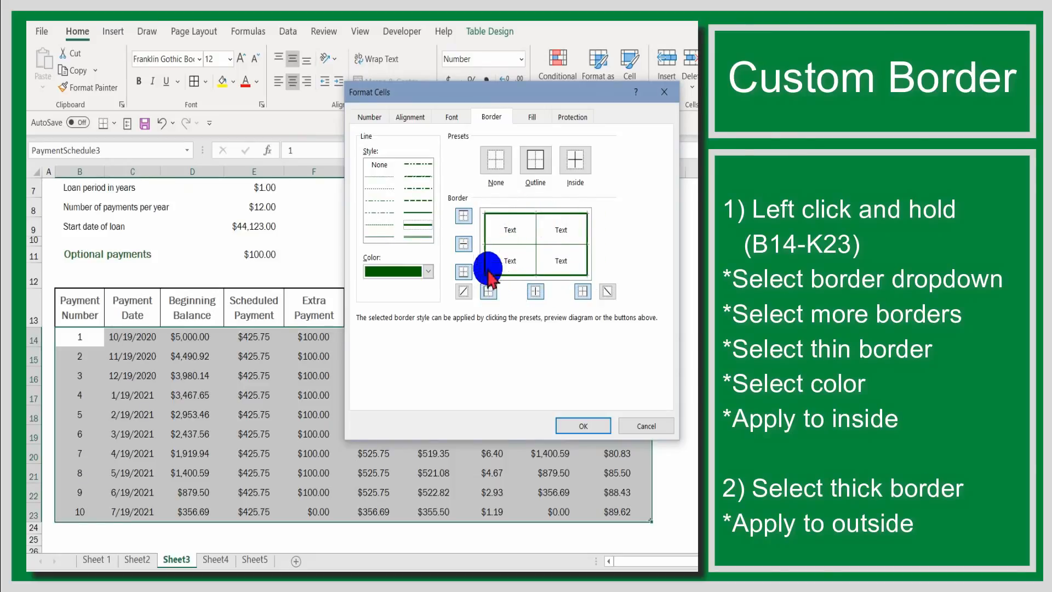
pyautogui.click(588, 426)
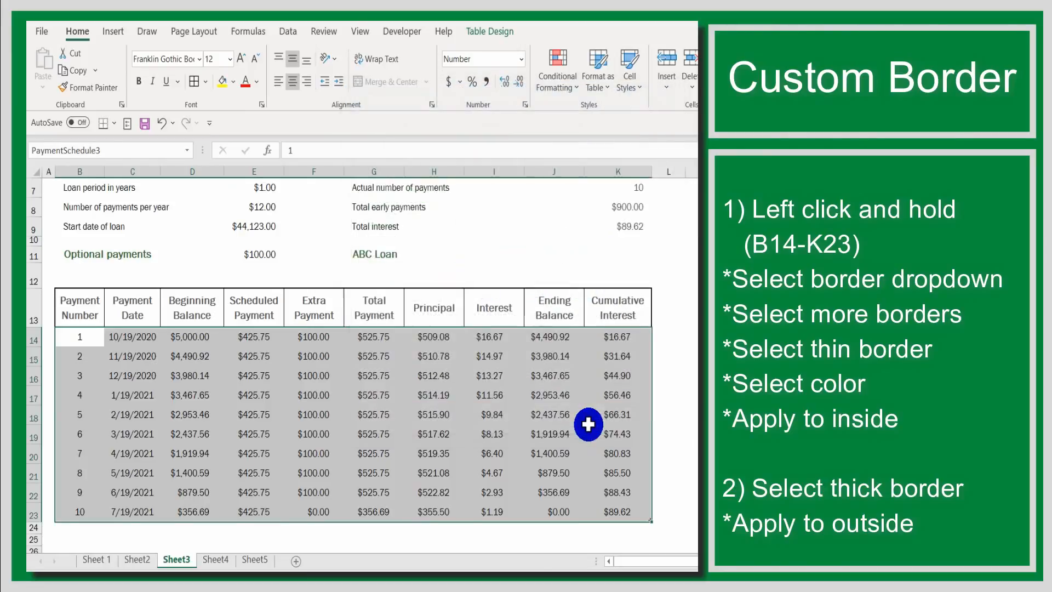
pyautogui.click(678, 342)
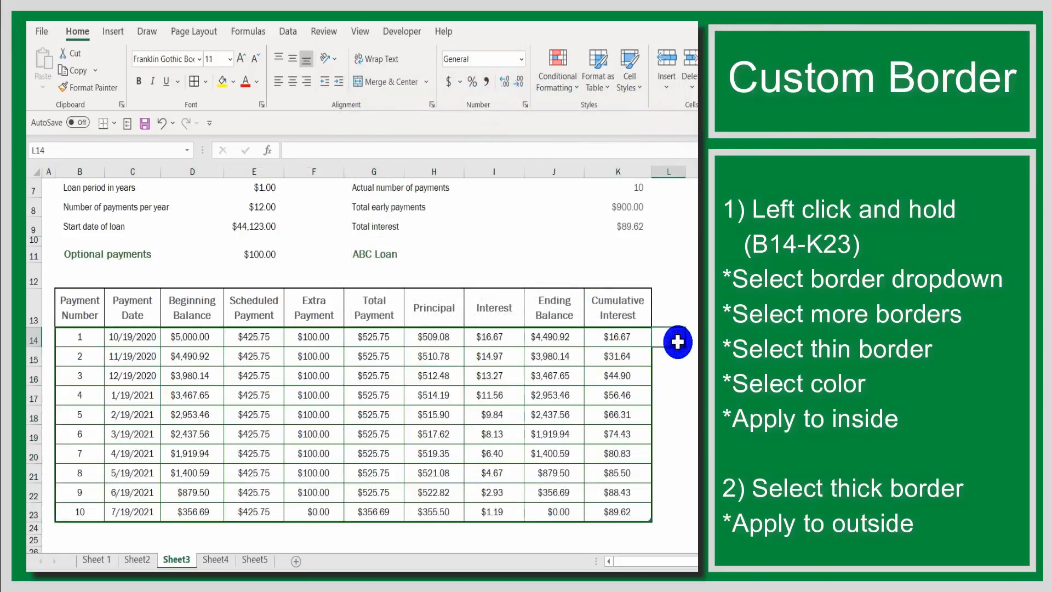